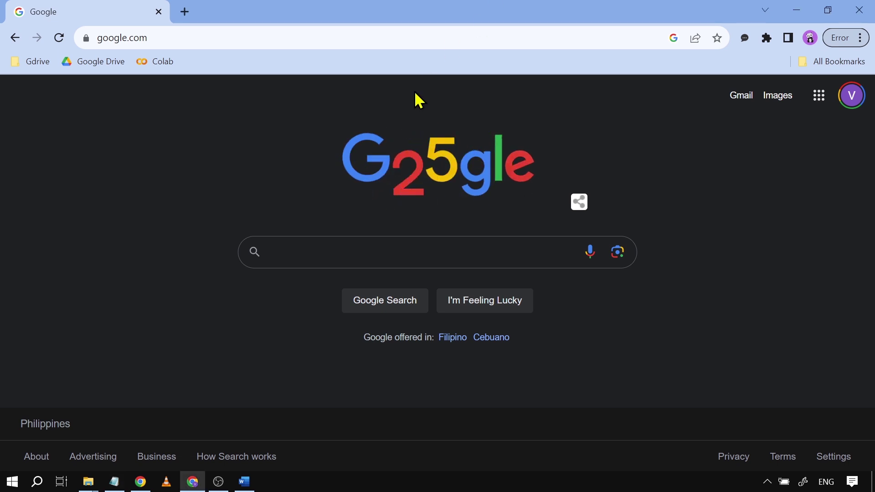
Search Google for 'google forms' and open the Google Forms result in a new tab.
click(276, 250)
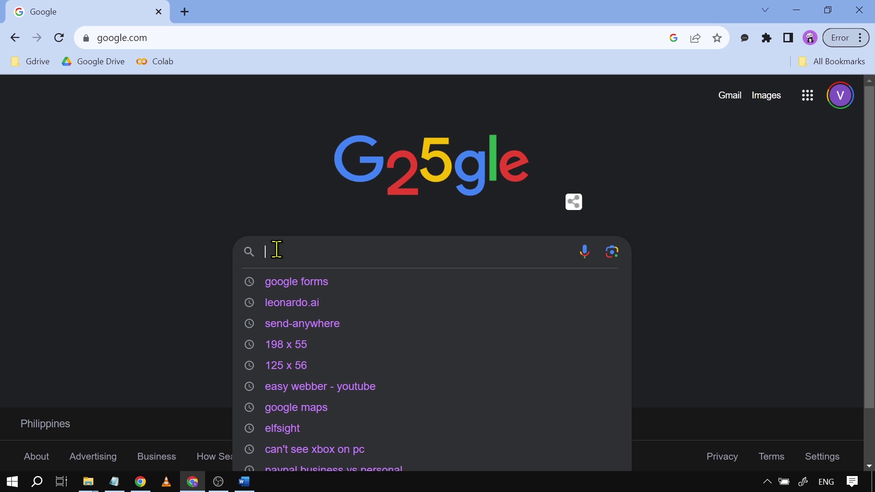
text(google forms)
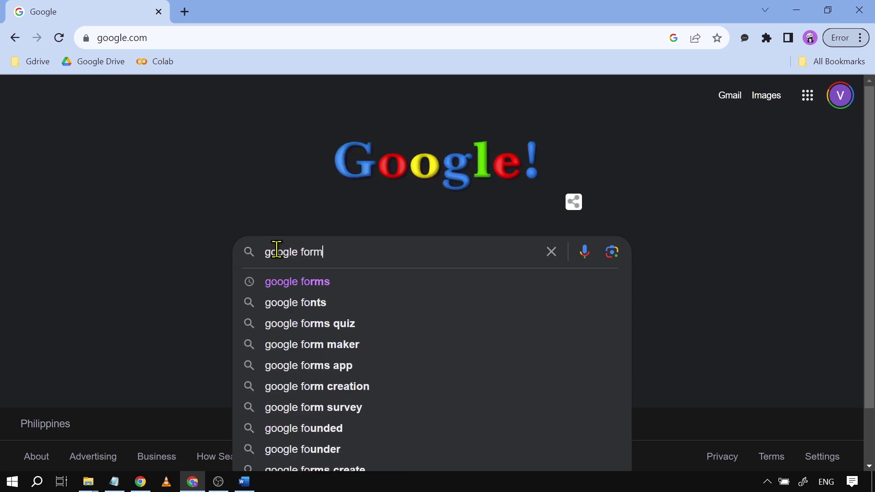
key(Return)
middle_click(178, 350)
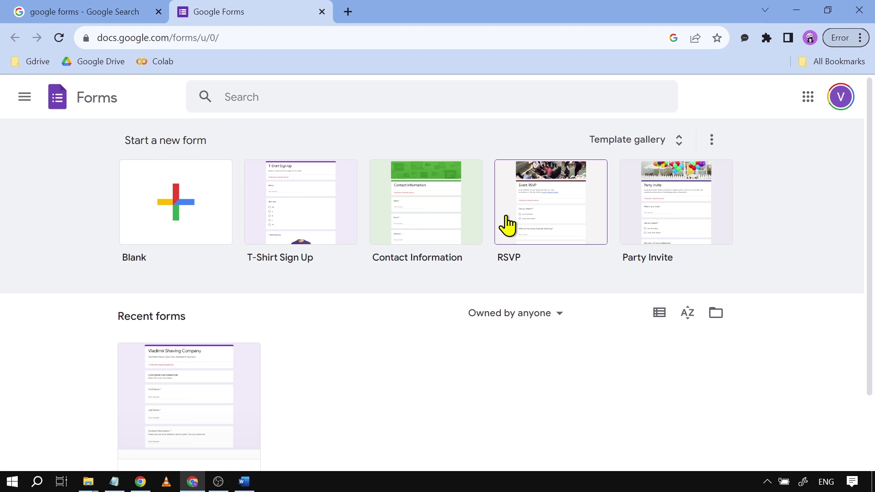
Create a blank form titled 'Sample Survey' and place the cursor in its description.
click(842, 97)
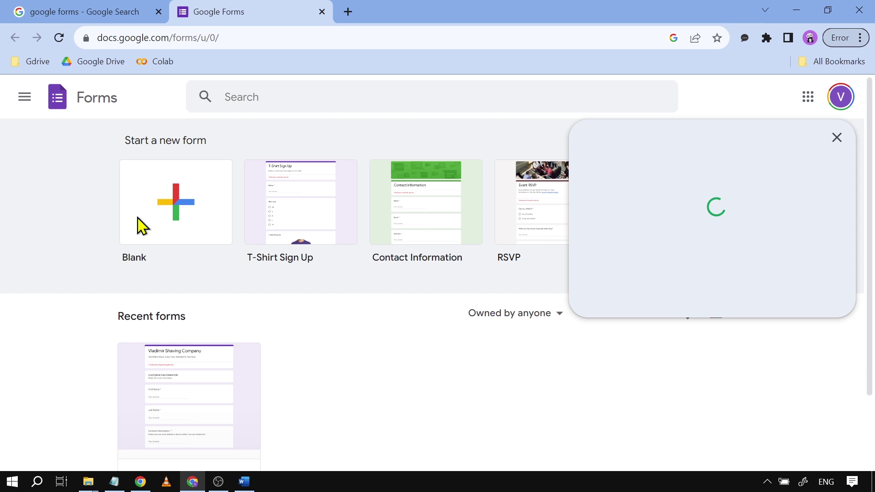
click(165, 226)
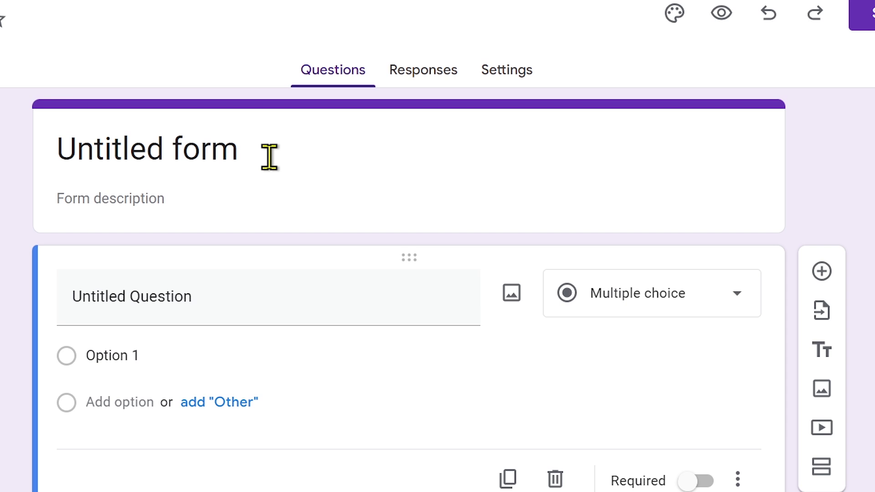
click(268, 157)
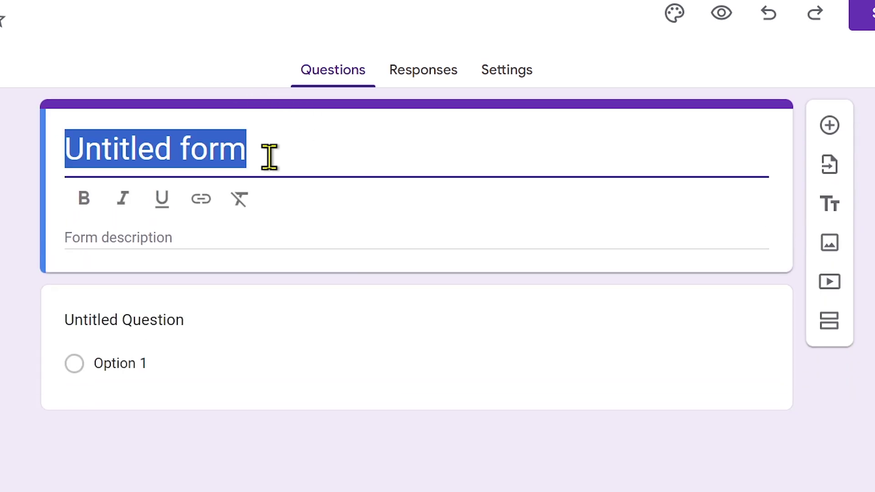
text(Sample Survey)
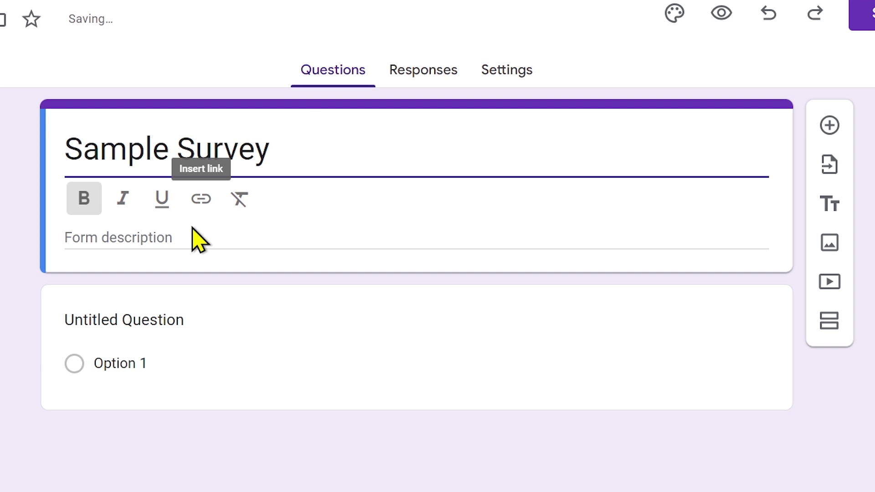
click(159, 244)
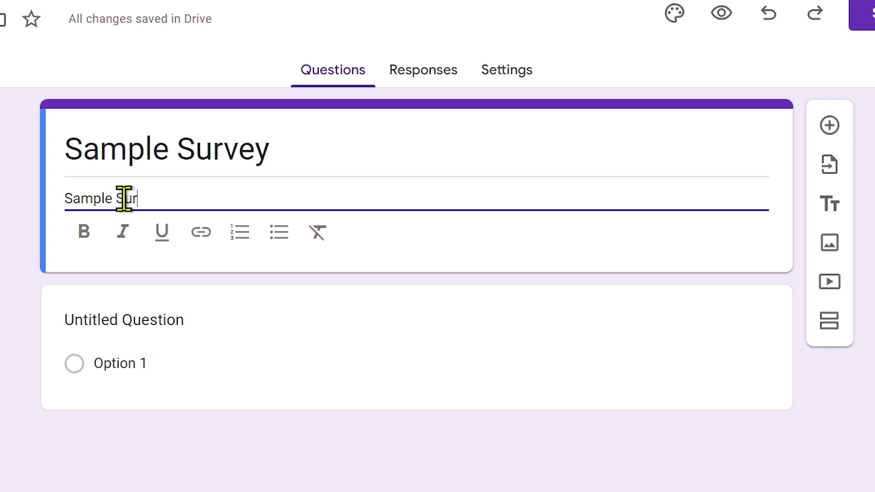
Enter the description 'Sample Survey Tutorial' and paste Word's climate-concern question 1 as the first question.
text(Sample Survey Tutorial)
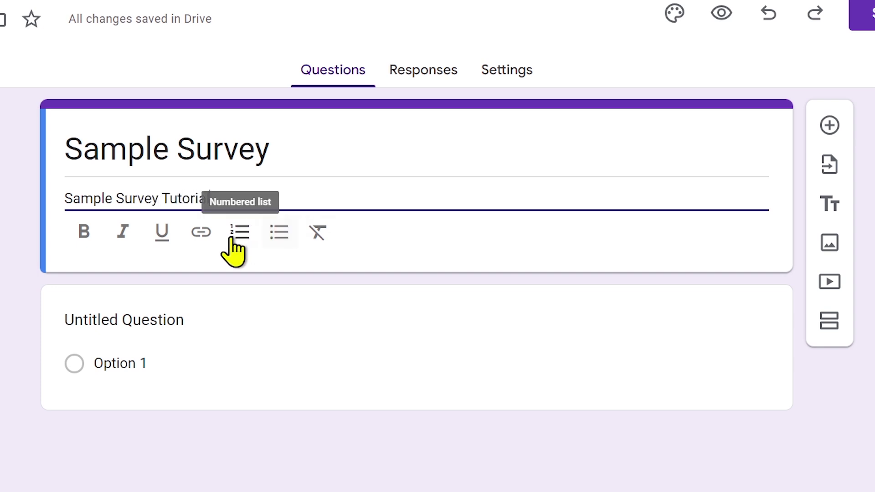
click(124, 307)
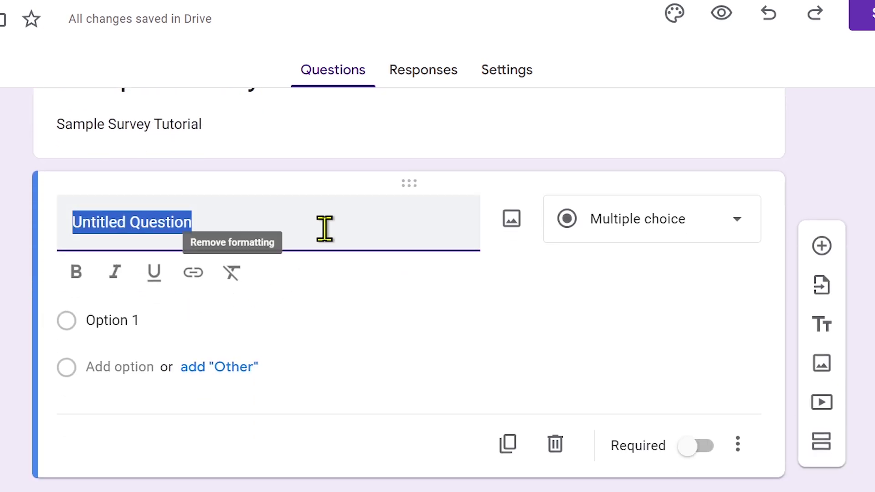
click(322, 226)
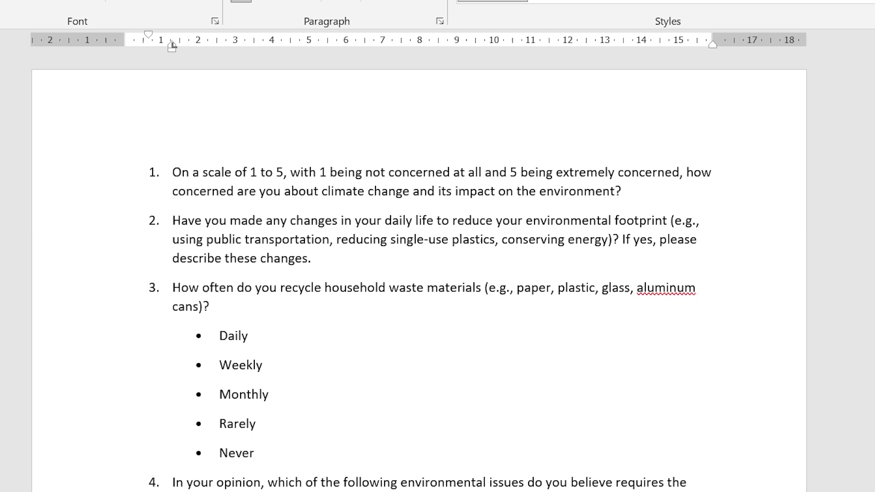
scroll(259, 159, down, 5)
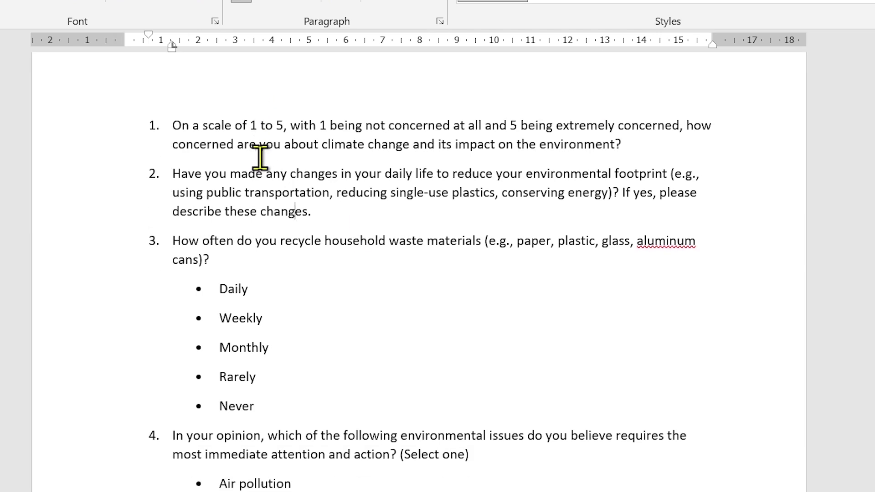
scroll(248, 191, up, 4)
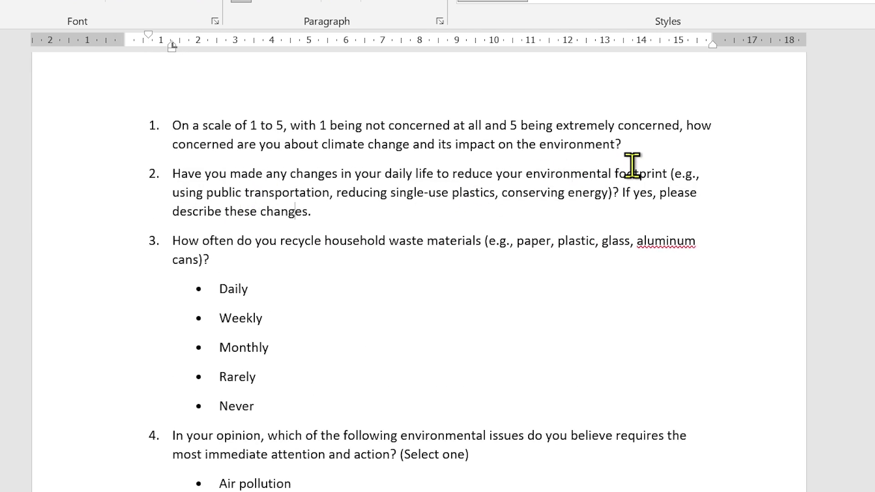
drag(658, 149, 177, 144)
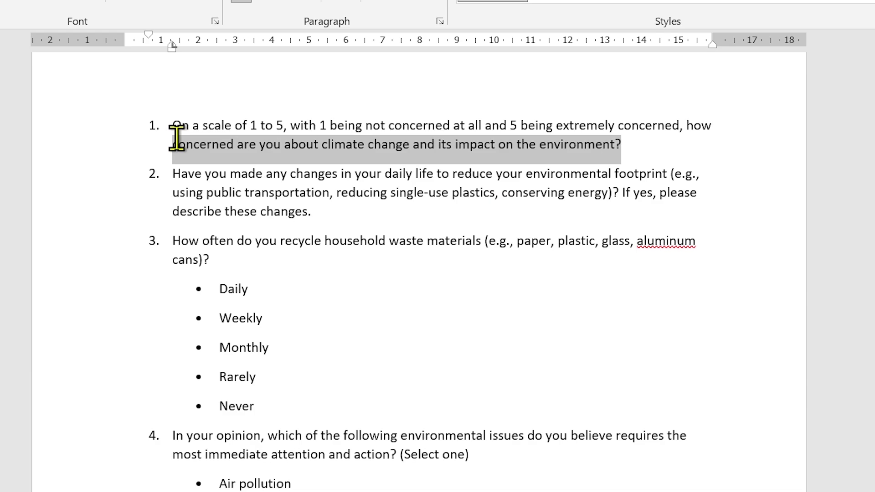
triple_click(177, 139)
key(ctrl+c)
click(250, 228)
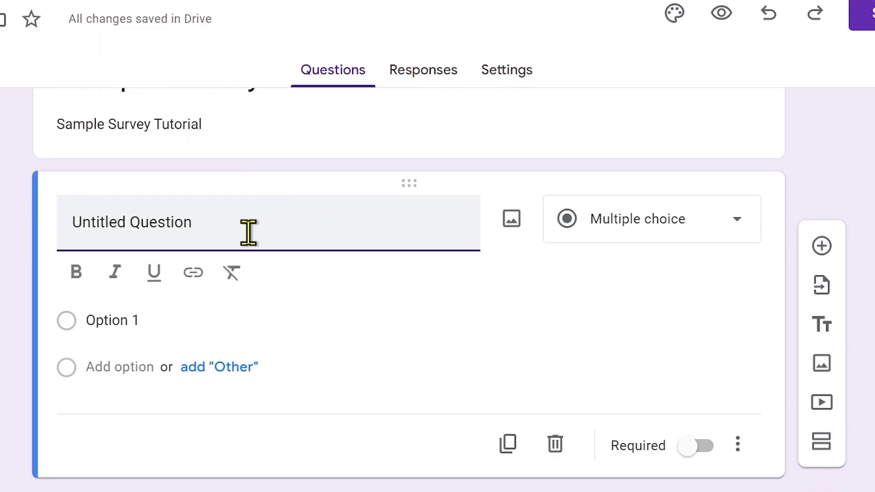
key(ctrl+a)
key(ctrl+v)
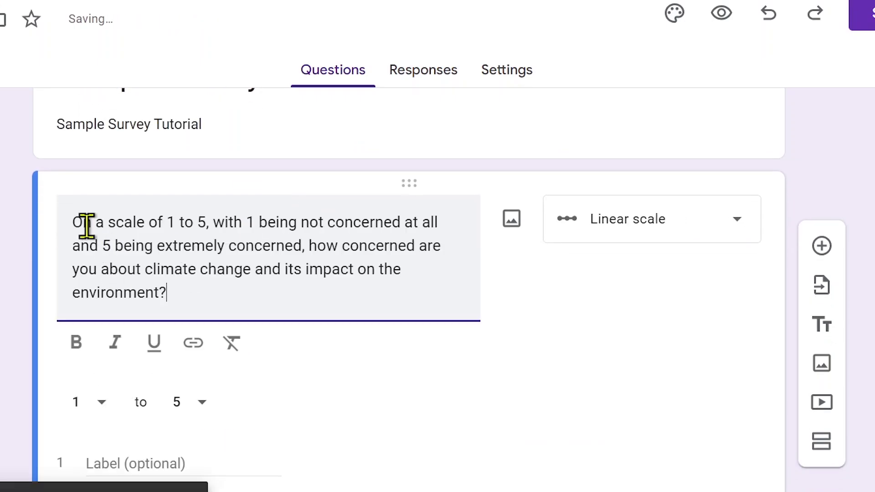
Make the first question a 1-to-5 linear scale.
drag(82, 223, 230, 222)
click(246, 222)
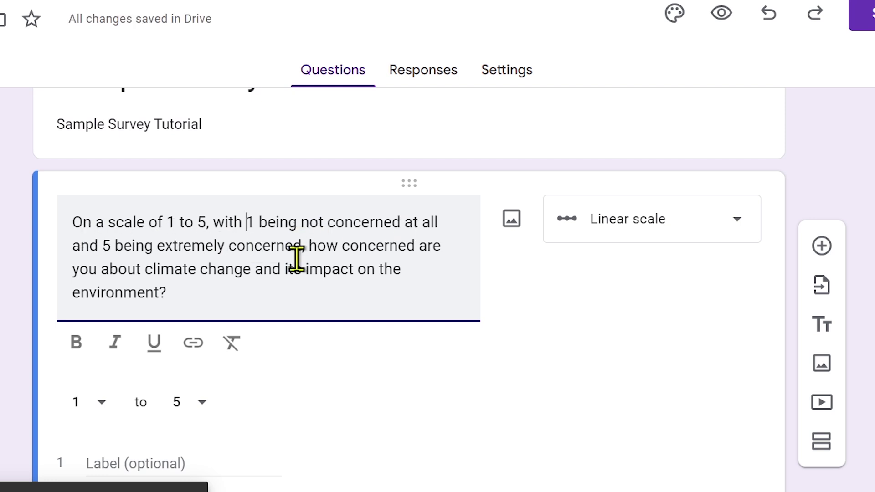
drag(296, 300, 327, 245)
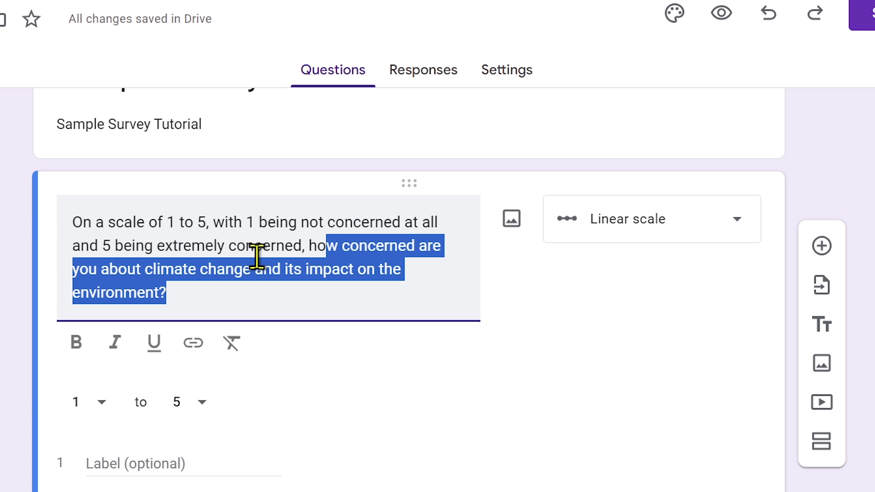
scroll(211, 257, down, 2)
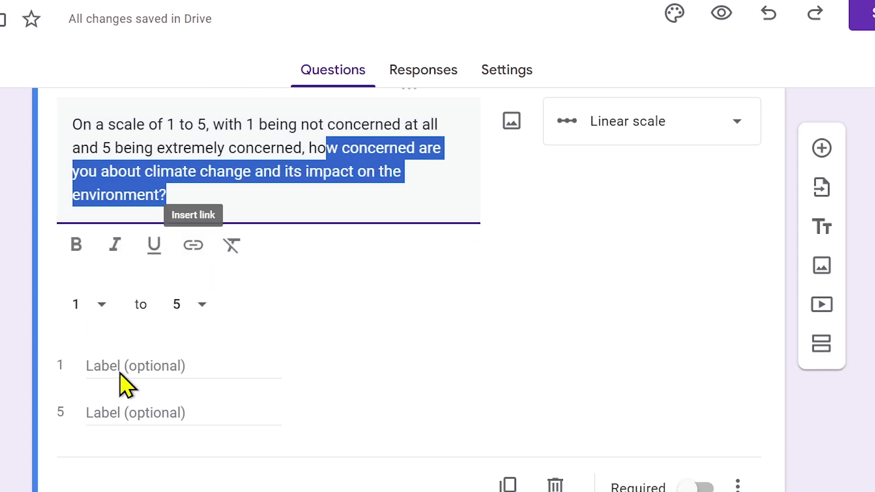
click(99, 311)
click(99, 308)
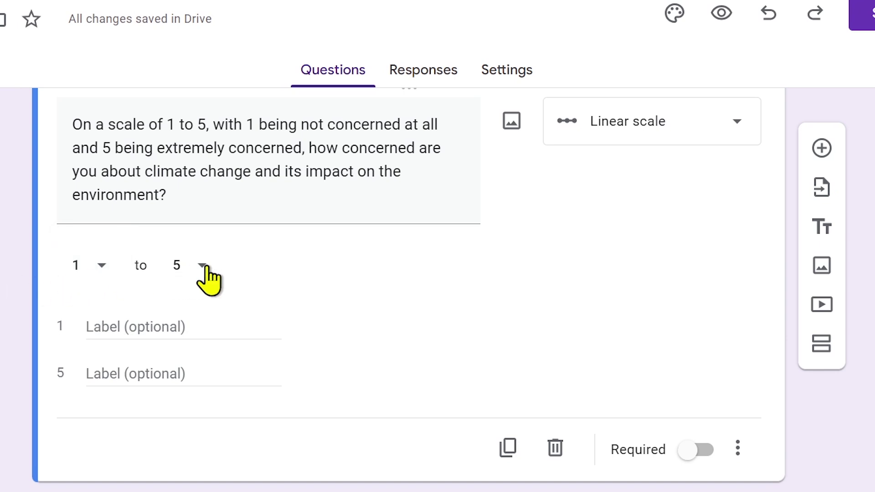
click(631, 137)
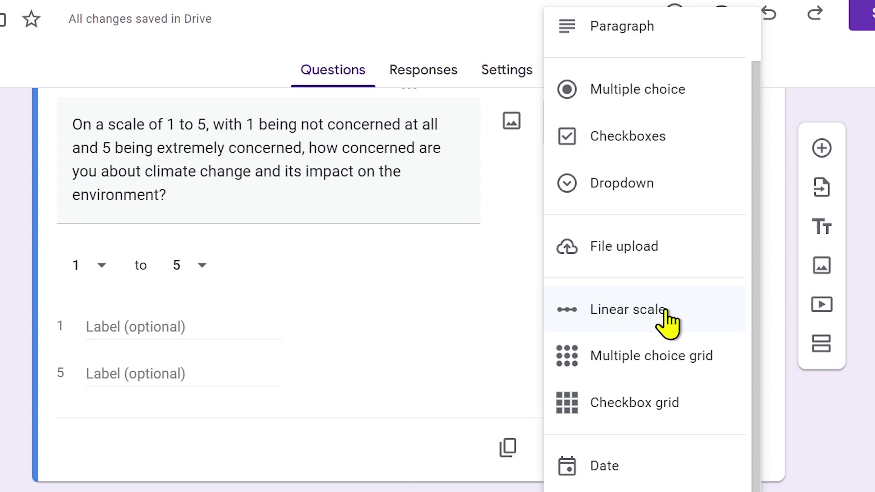
click(195, 327)
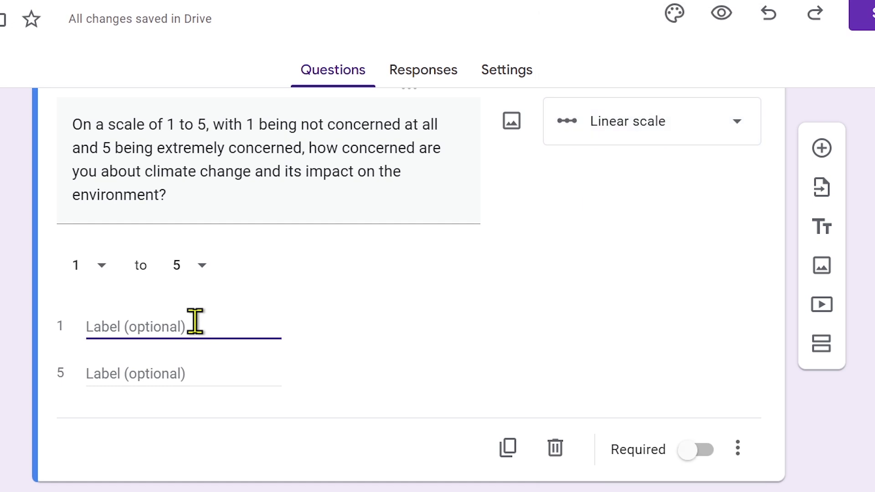
Label the scale NOT CONCERNED to EXTREMELY CONCERNED and mark the question required.
triple_click(390, 123)
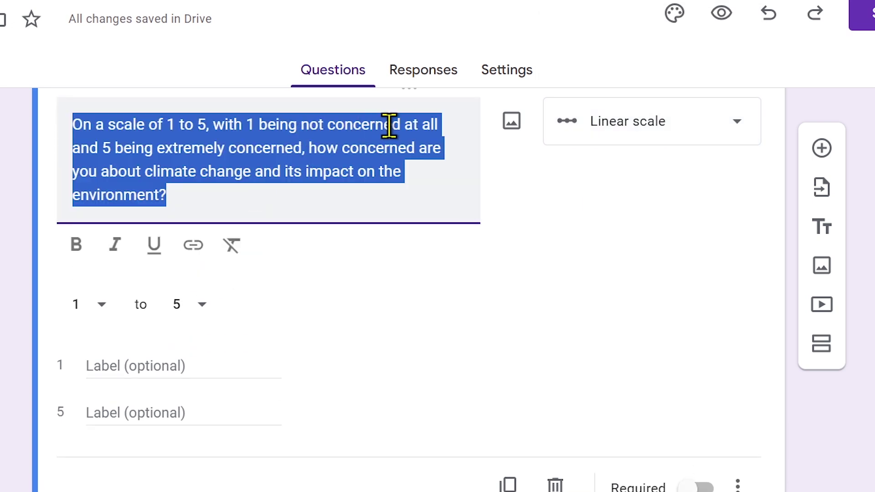
click(401, 123)
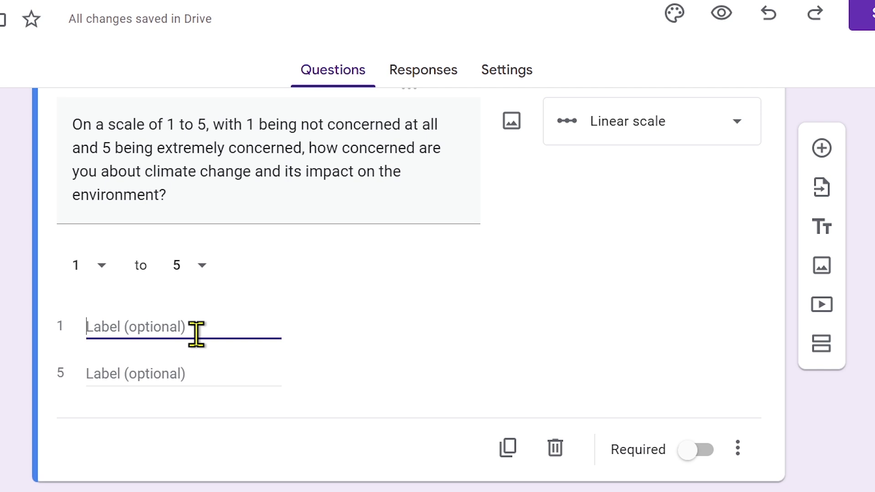
key(Tab)
text(EXTREMELY CONCERNED)
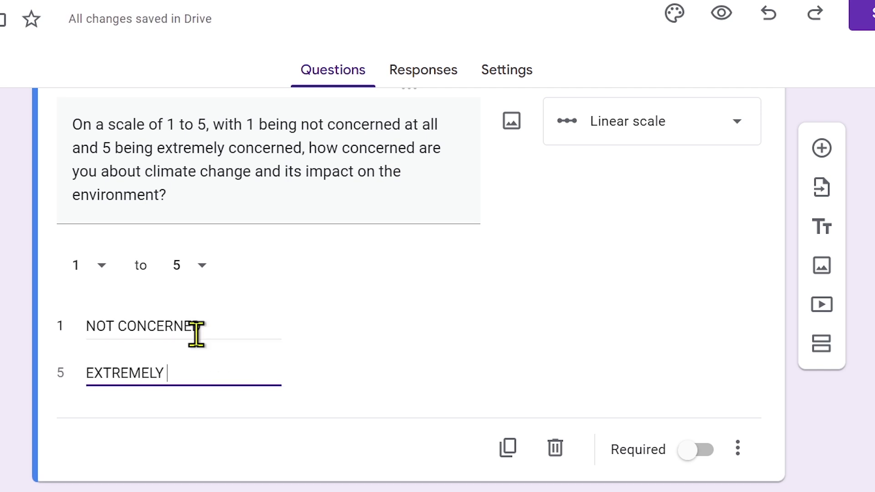
click(711, 454)
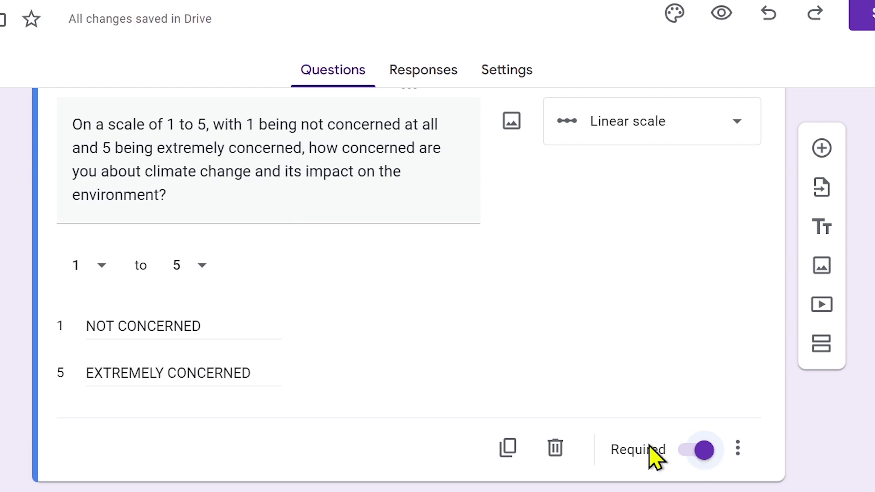
scroll(748, 390, up, 4)
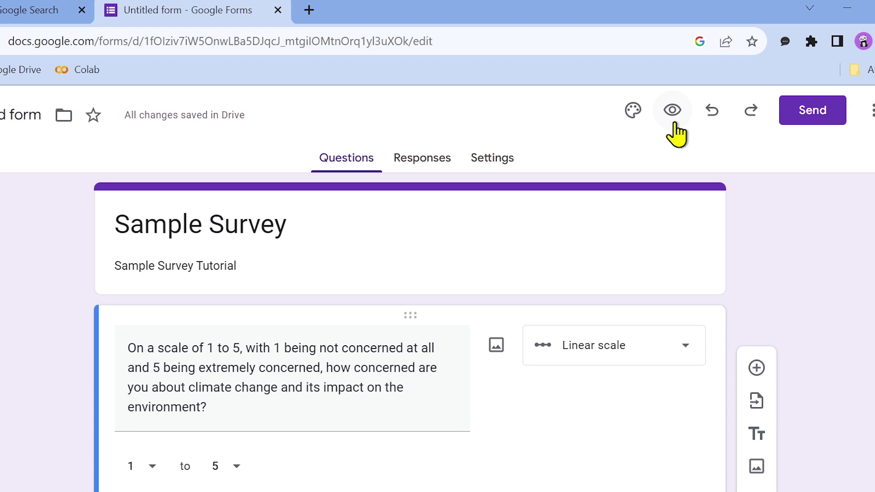
click(721, 13)
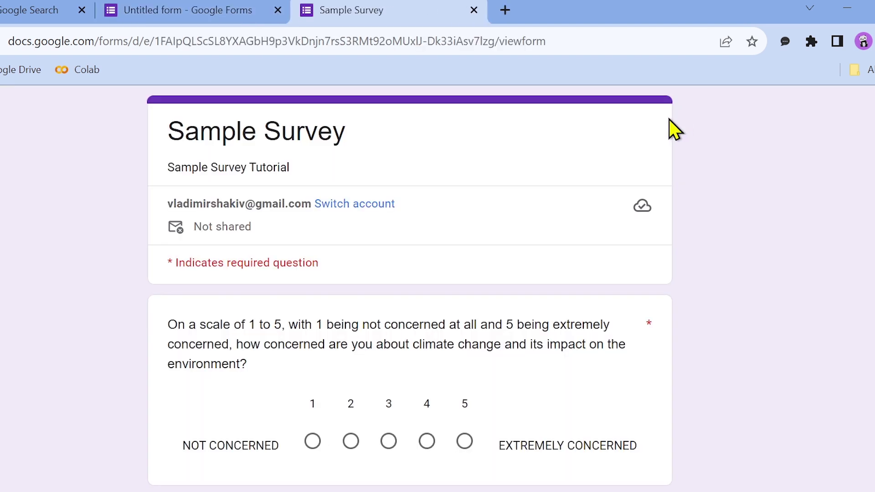
scroll(75, 310, down, 1)
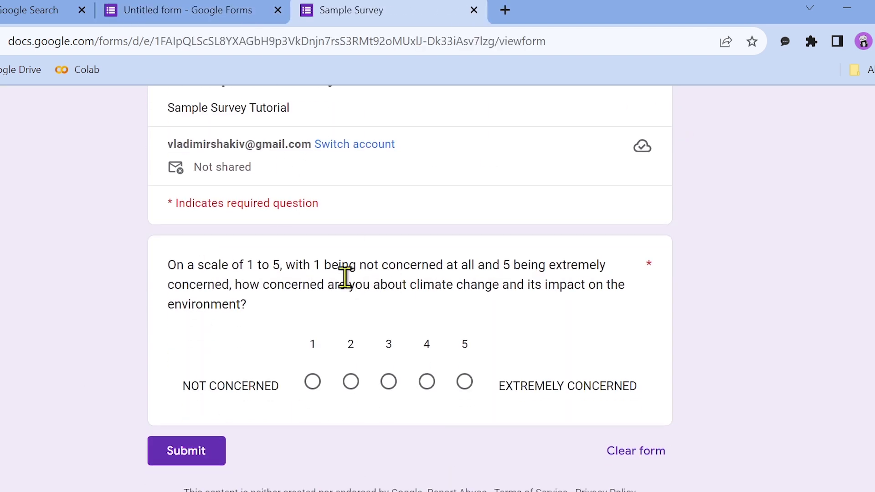
click(312, 382)
click(350, 383)
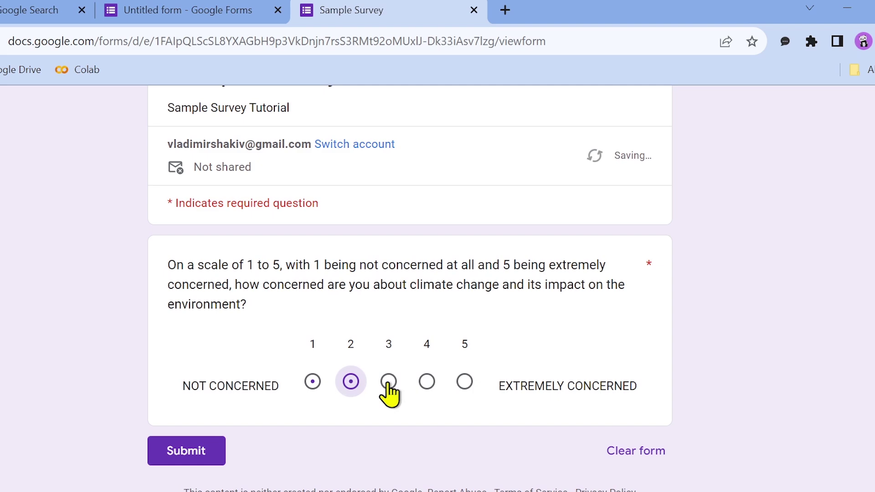
click(389, 382)
click(427, 382)
click(464, 382)
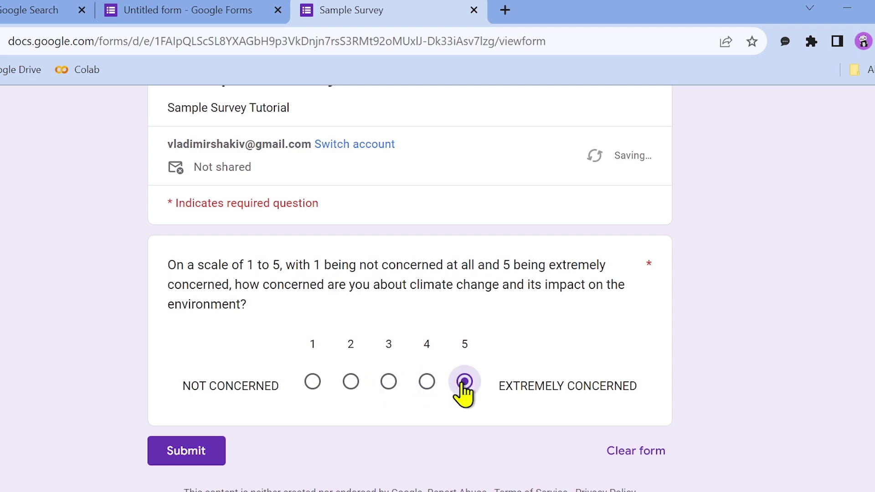
scroll(719, 274, up, 1)
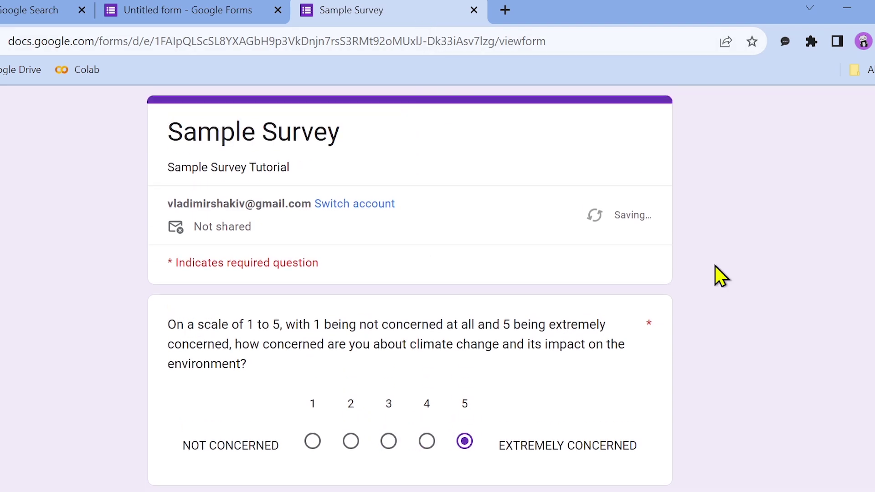
key(ctrl+w)
scroll(325, 277, down, 3)
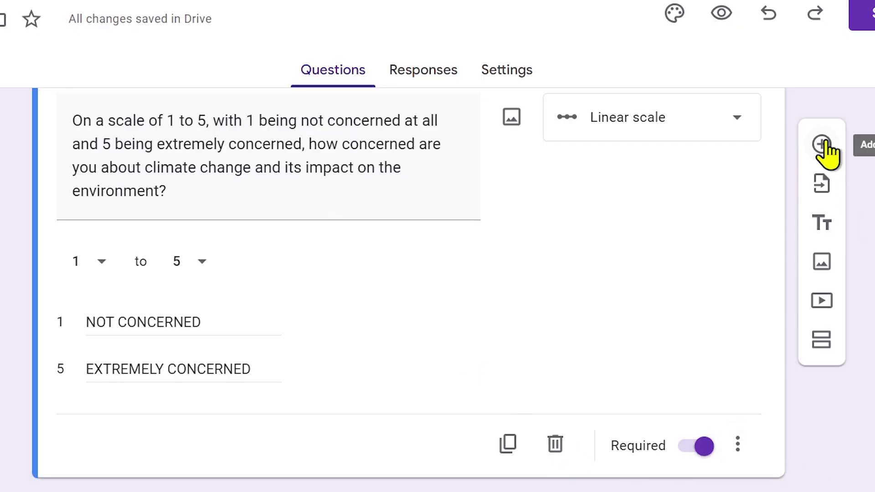
Add a second question with Word's footprint question 2 pasted in, set to Short answer.
click(822, 145)
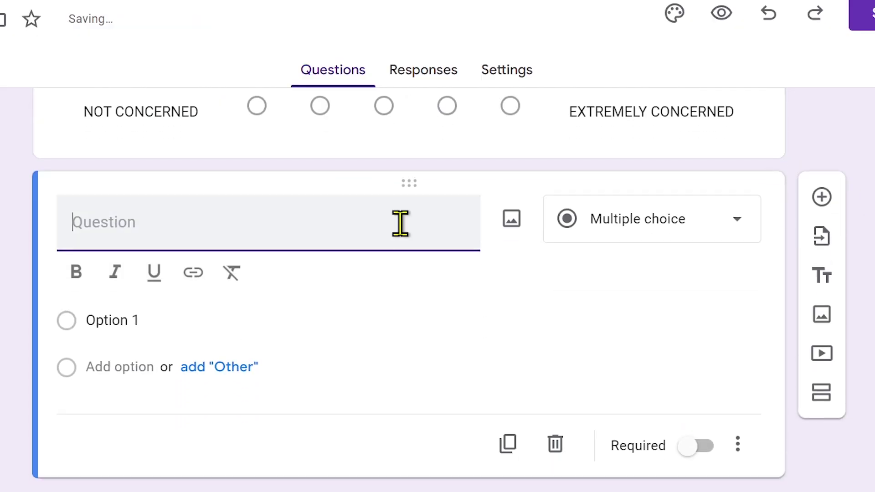
key(alt+Tab)
key(alt+Tab)
click(401, 133)
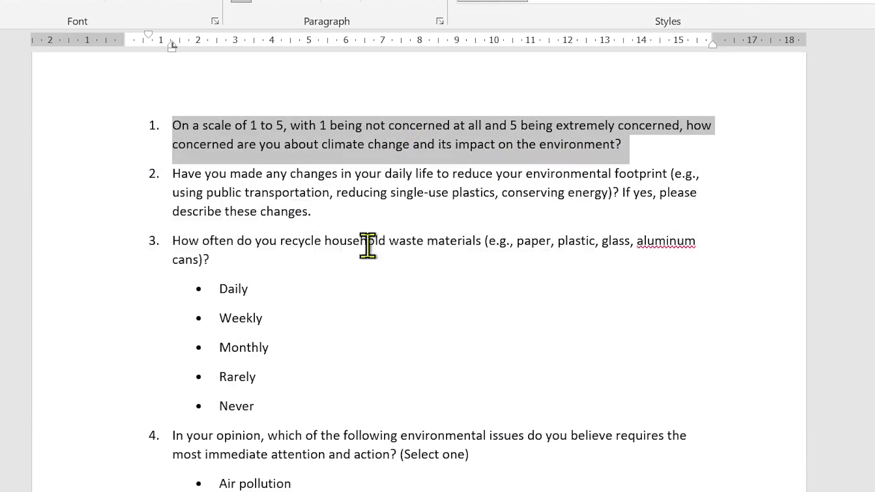
drag(375, 215, 156, 172)
key(ctrl+c)
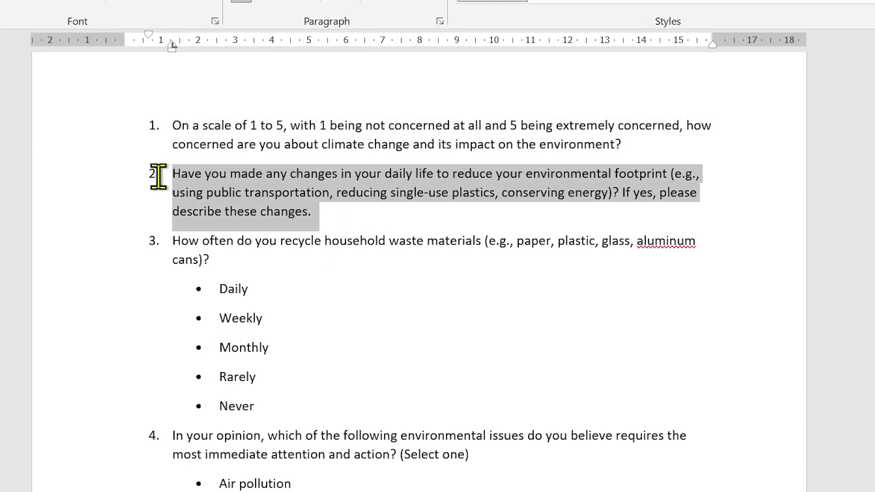
click(434, 191)
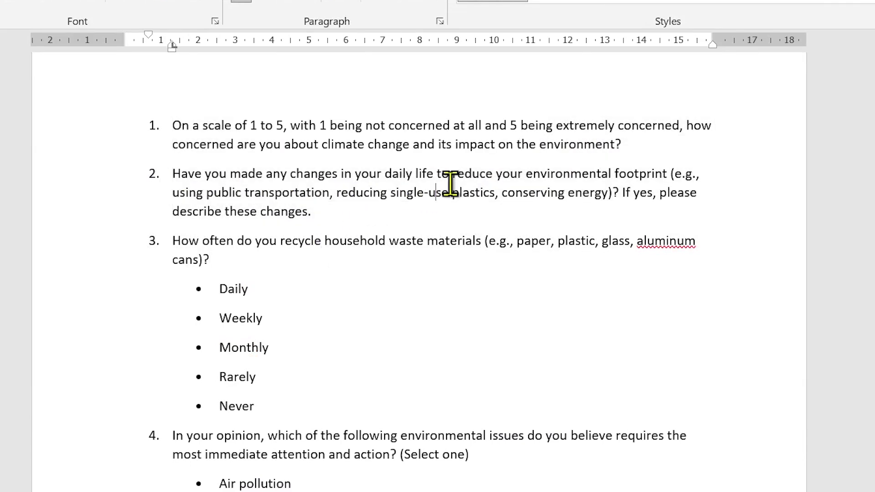
drag(439, 173, 671, 170)
click(524, 171)
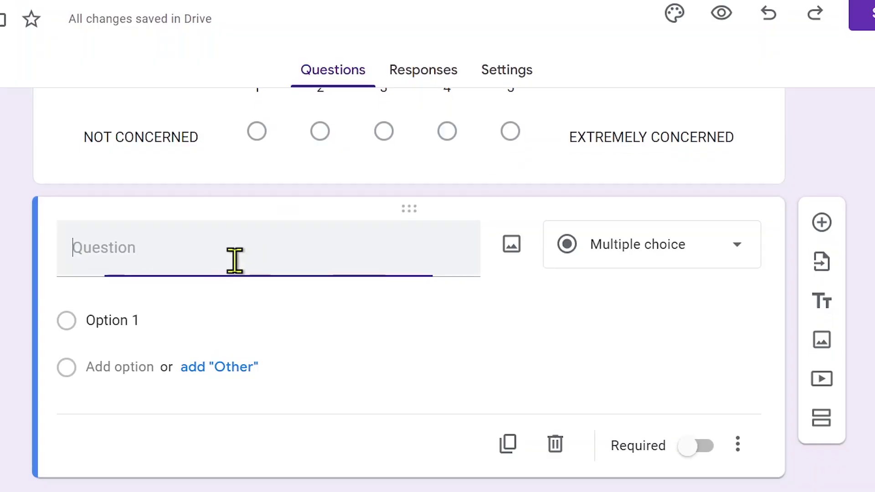
key(ctrl+v)
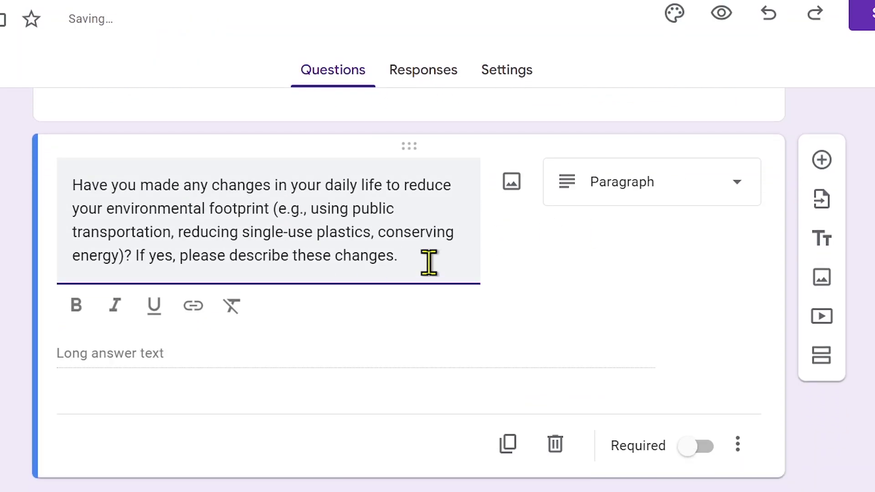
click(626, 204)
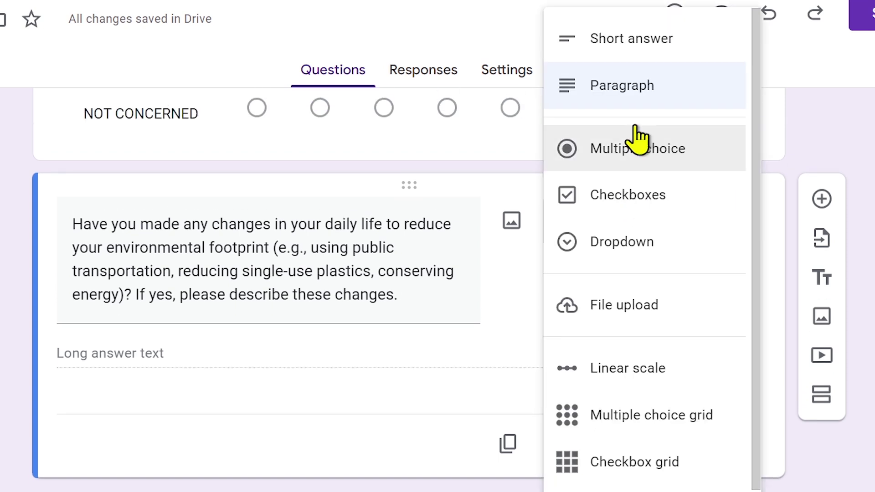
click(647, 52)
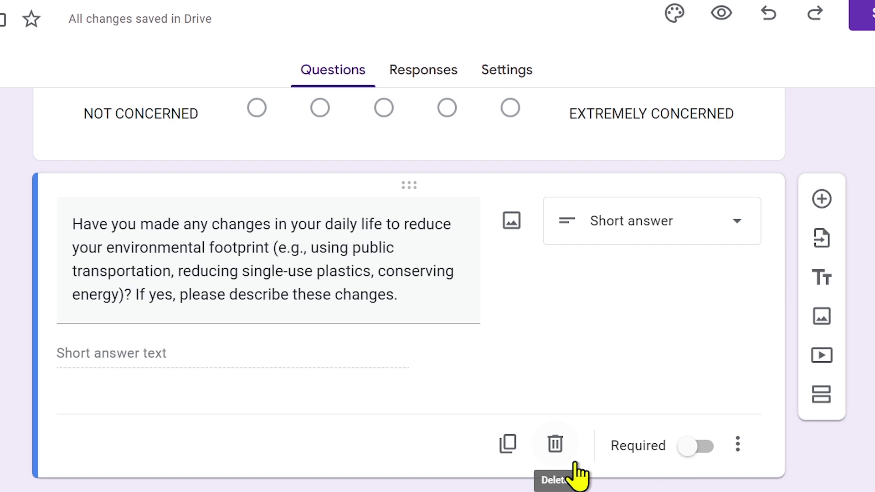
Make the footprint question required and add a third question with Word's recycling-frequency text.
click(705, 451)
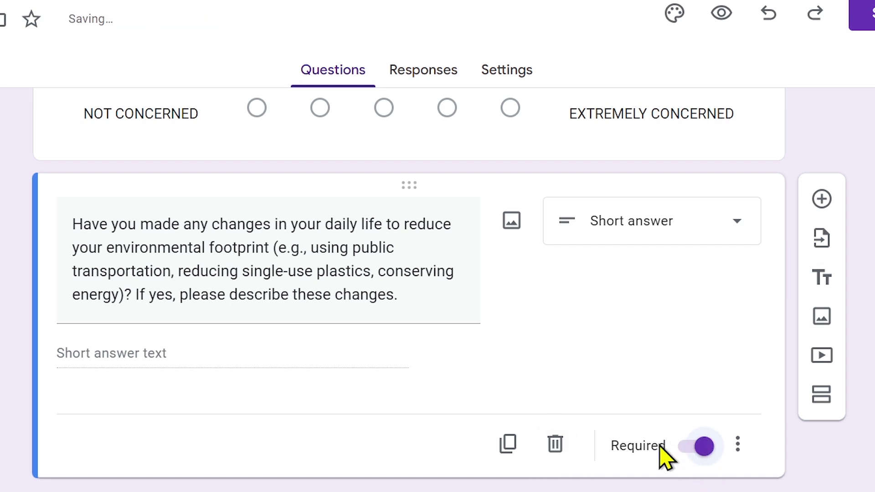
click(823, 201)
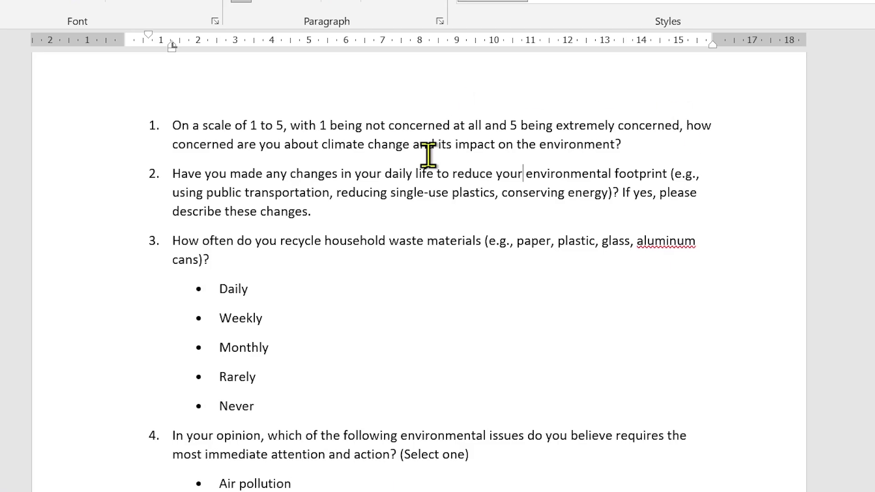
scroll(341, 326, down, 1)
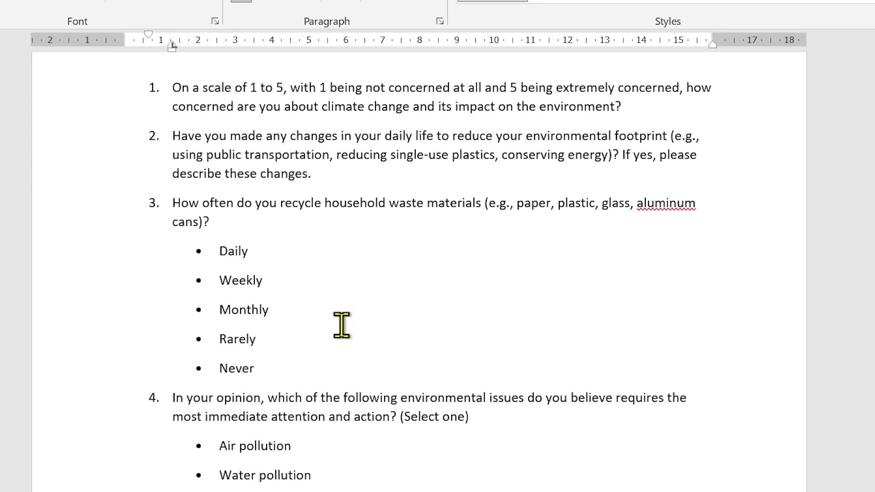
double_click(108, 189)
click(239, 213)
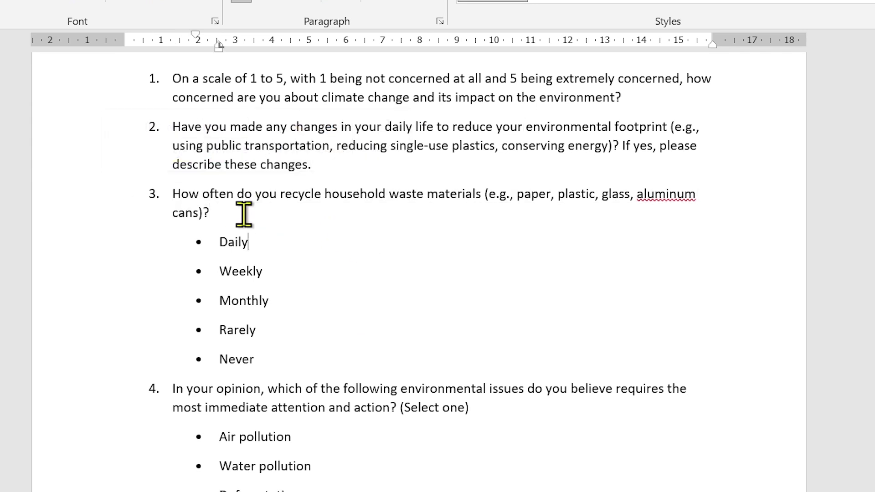
double_click(170, 201)
key(ctrl+c)
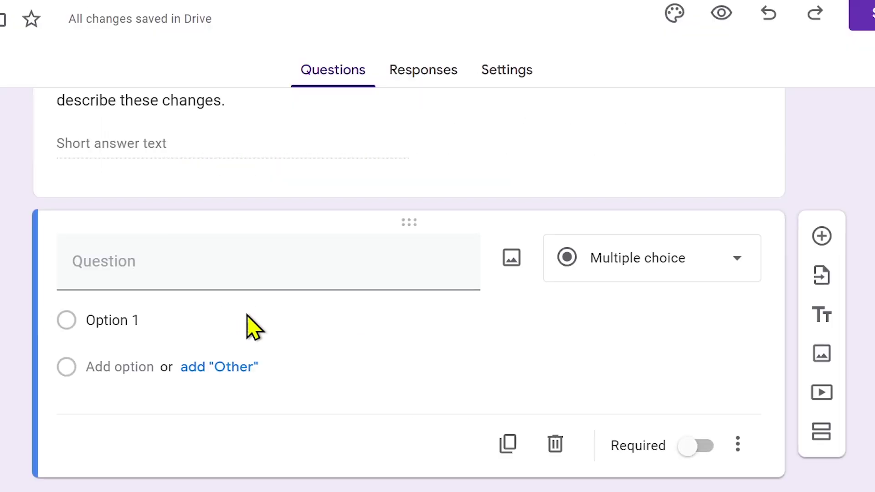
click(218, 273)
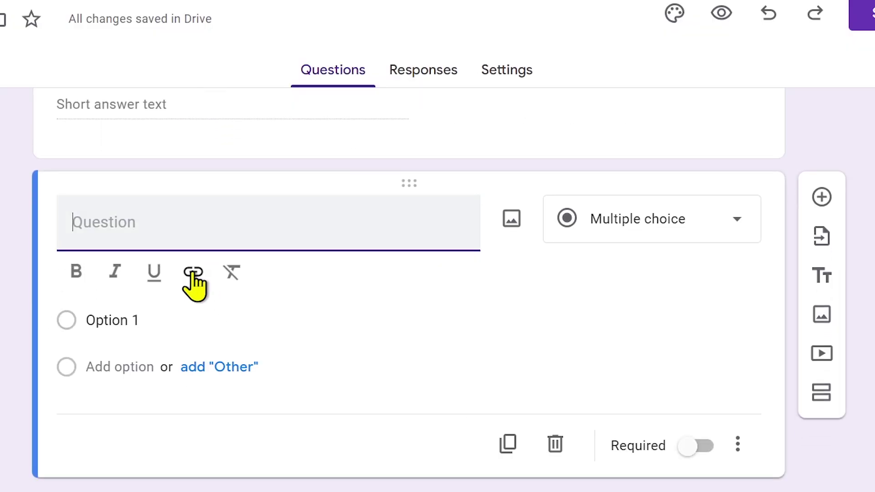
key(ctrl+v)
Give the recycling question options Daily, Weekly, Monthly, Rarely, Never and make it required.
scroll(156, 381, down, 1)
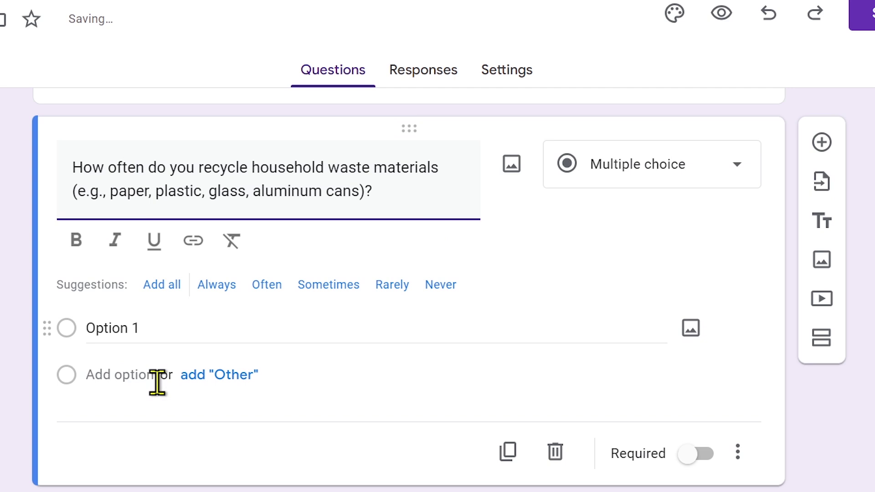
click(187, 319)
click(220, 323)
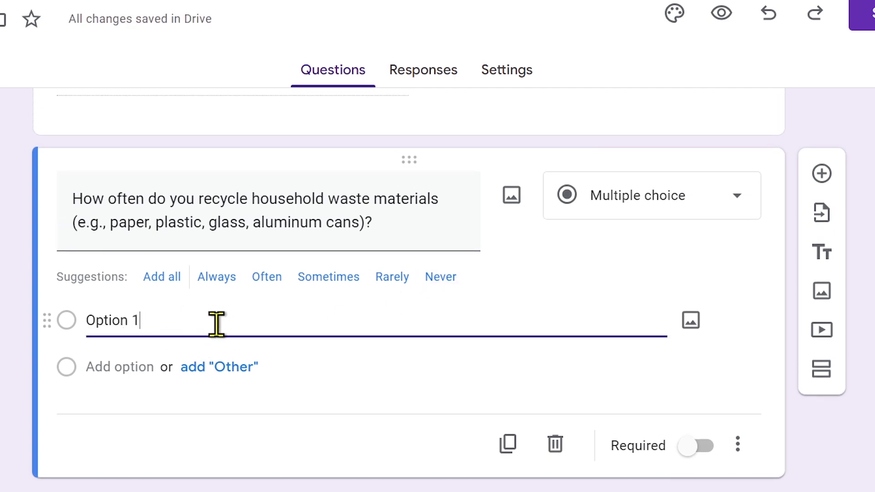
triple_click(157, 316)
text(Dail)
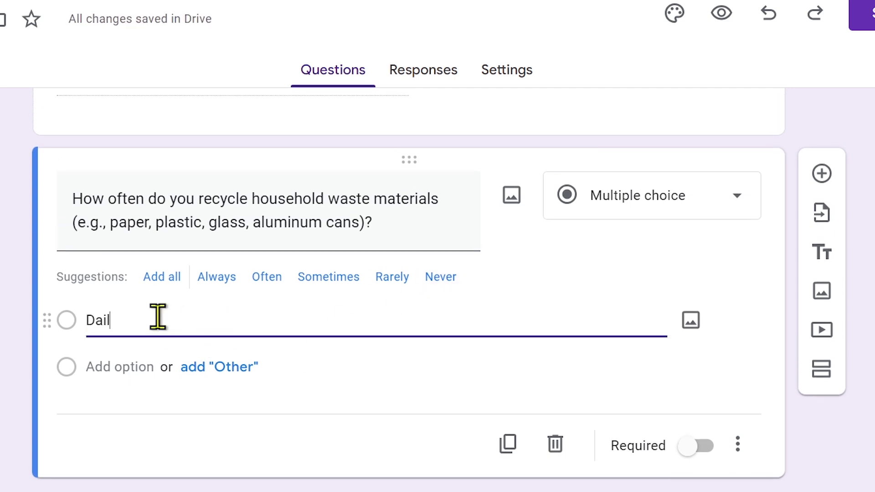
text(y)
key(Return)
text(Weekly)
key(BackSpace)
text(ly)
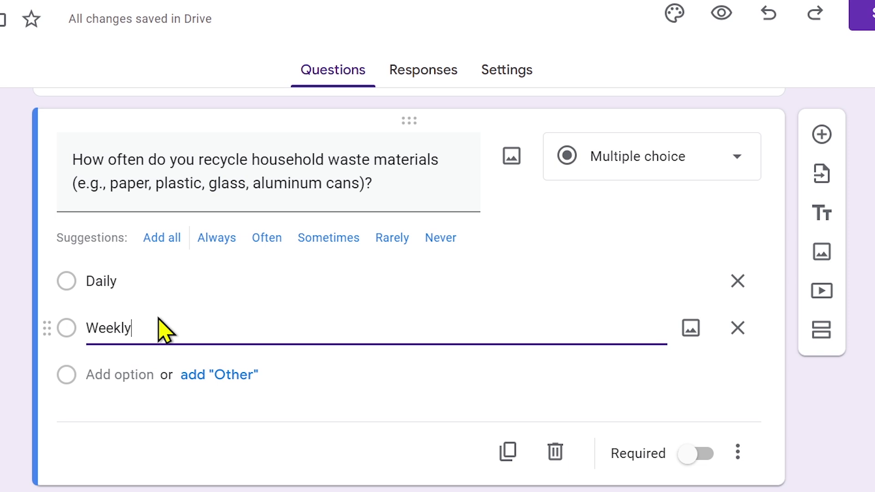
key(Return)
text(Monthly)
key(Return)
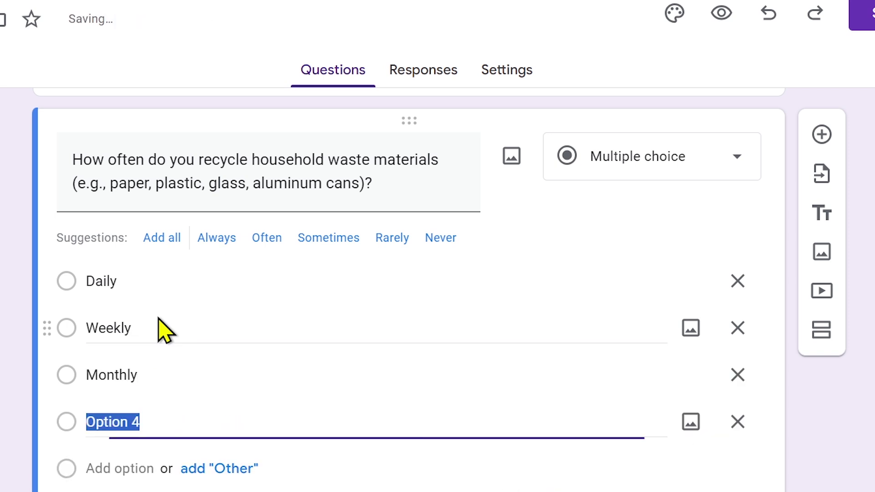
text(Rarely)
key(Return)
text(Never)
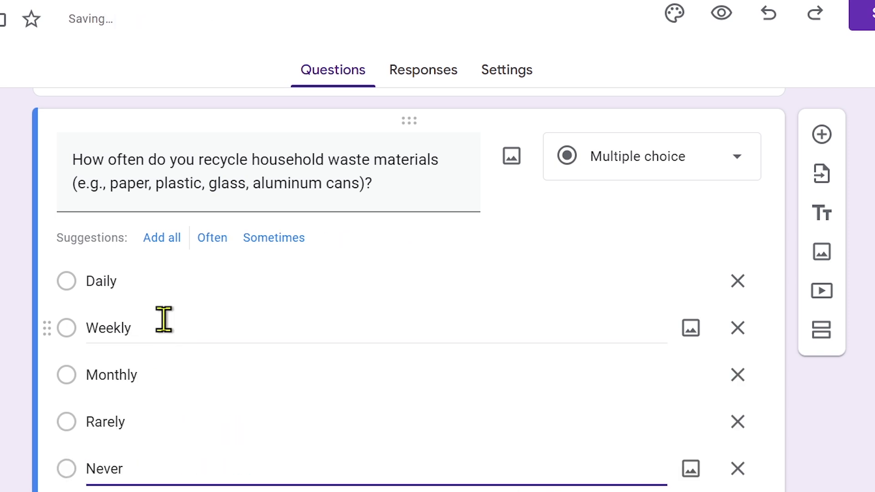
scroll(163, 319, down, 3)
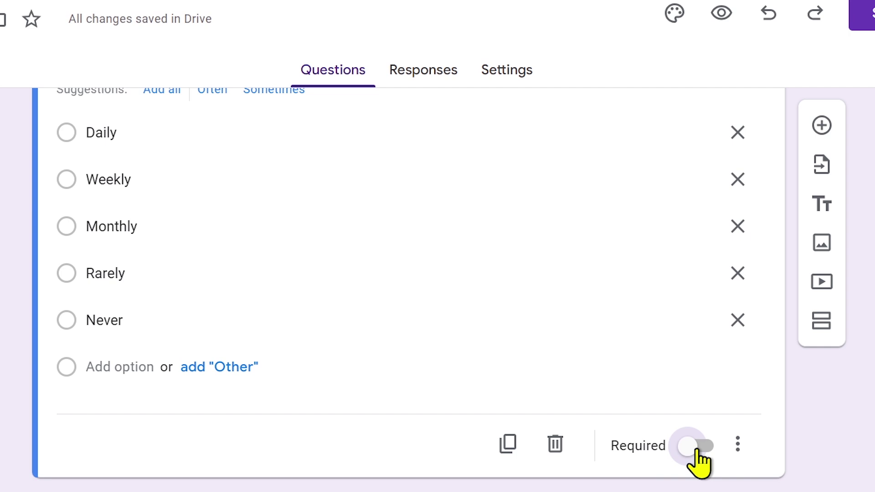
click(696, 451)
Add the required higher-price question and open the form preview.
click(822, 126)
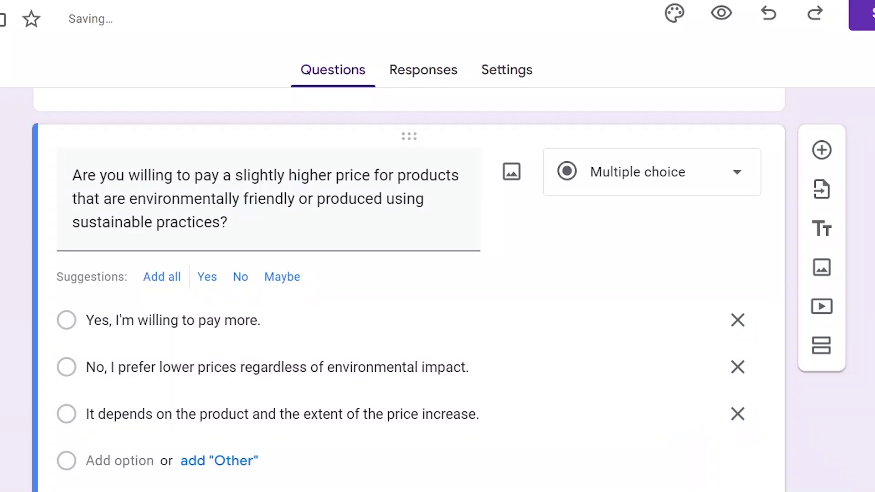
scroll(709, 456, down, 2)
click(702, 445)
scroll(706, 478, up, 5)
scroll(707, 481, up, 15)
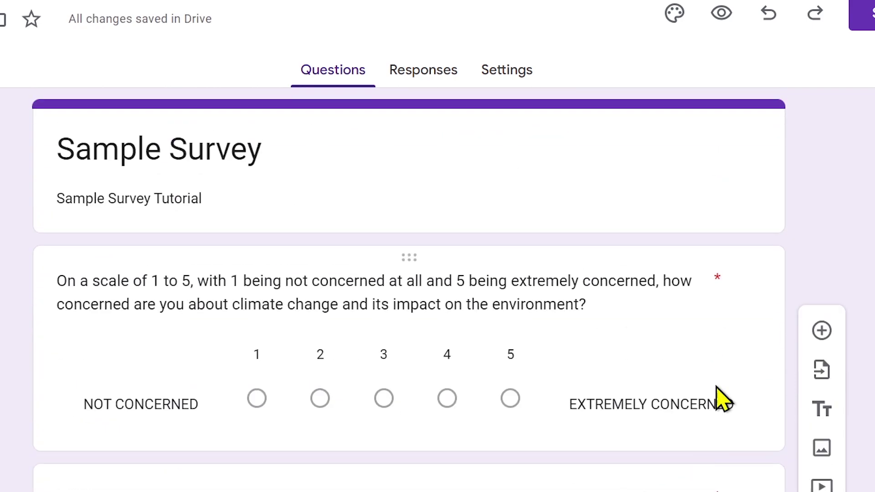
click(719, 18)
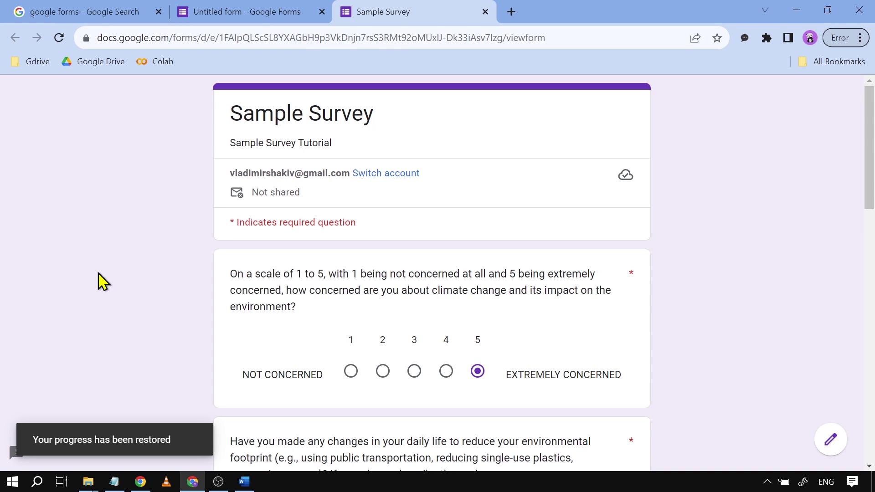
In the preview, rate concern 5 and answer 'Yes, I am using bike more often.'.
triple_click(316, 114)
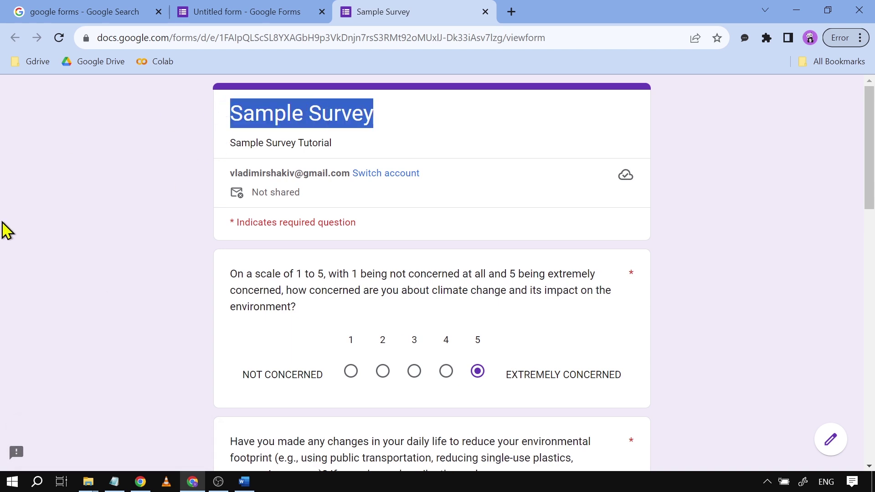
scroll(6, 230, down, 1)
scroll(209, 211, up, 1)
drag(286, 142, 364, 152)
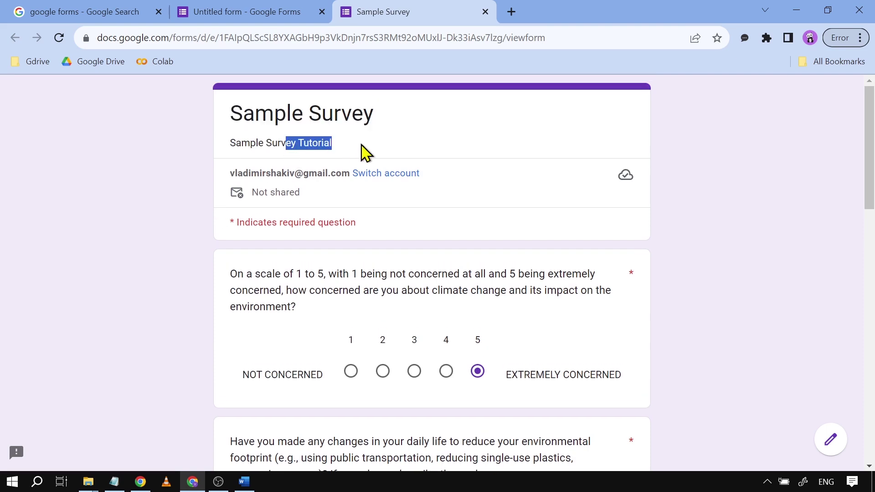
click(354, 152)
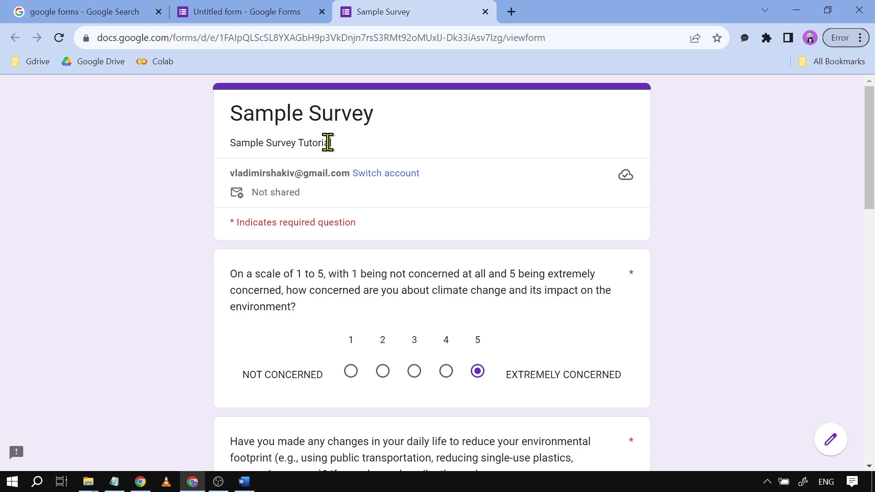
scroll(176, 287, down, 3)
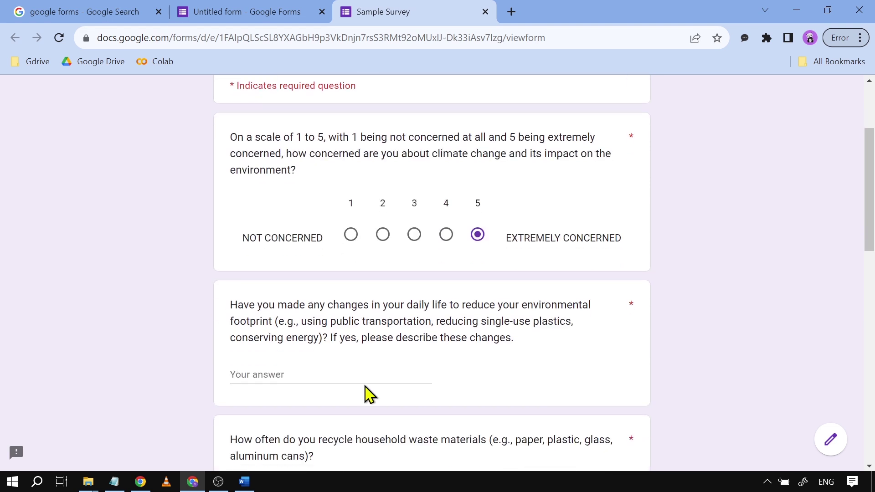
scroll(353, 394, down, 2)
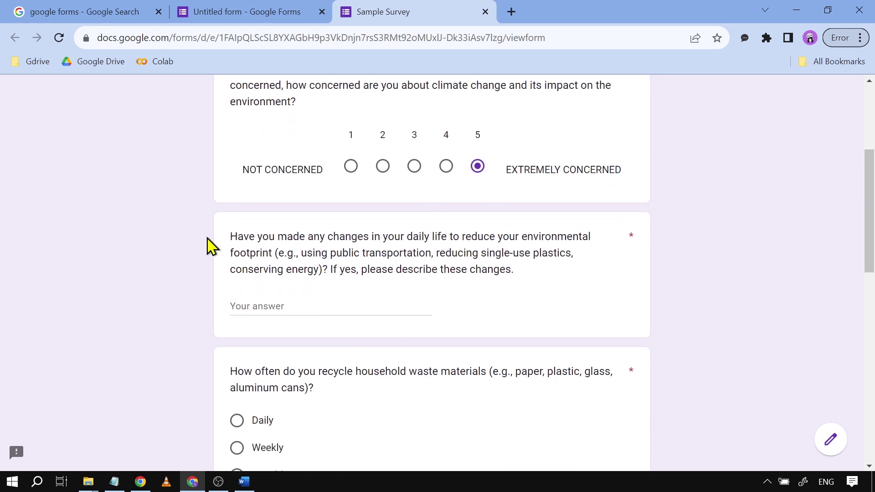
drag(230, 237, 550, 248)
click(551, 248)
drag(412, 236, 496, 237)
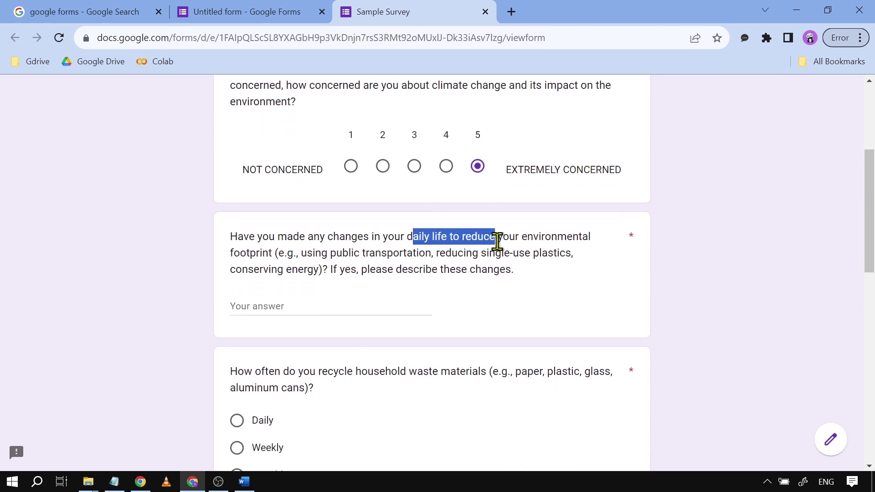
click(510, 254)
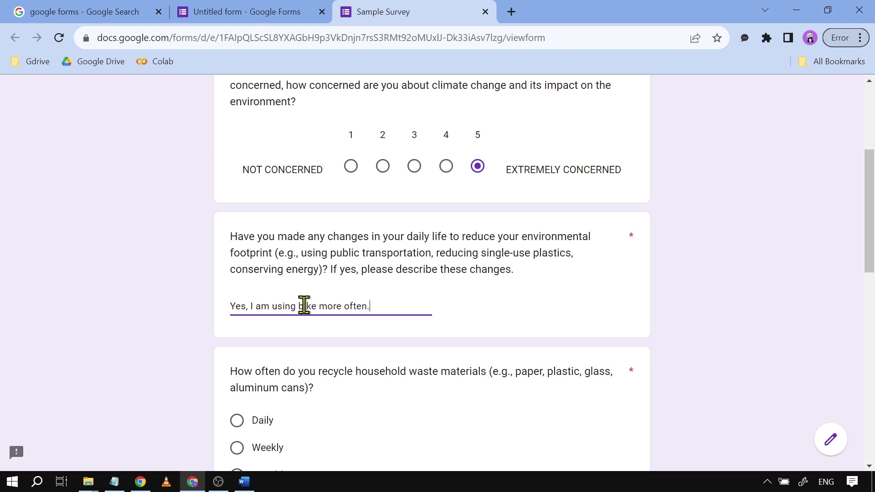
Answer Weekly for the recycling-frequency question.
scroll(404, 324, down, 2)
drag(327, 306, 473, 308)
click(155, 309)
scroll(154, 317, down, 3)
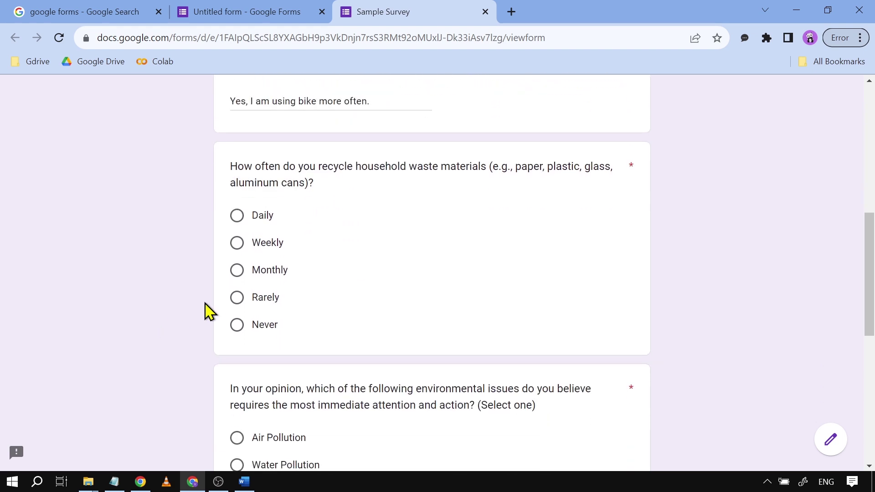
click(237, 272)
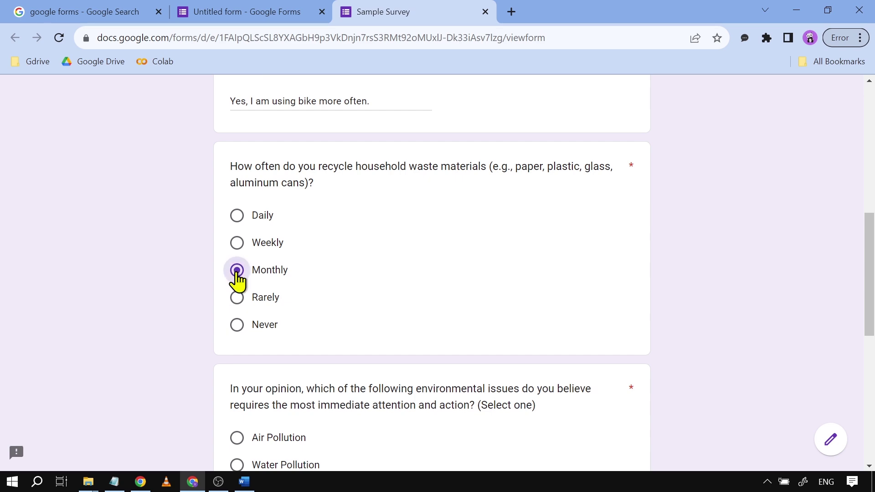
click(237, 244)
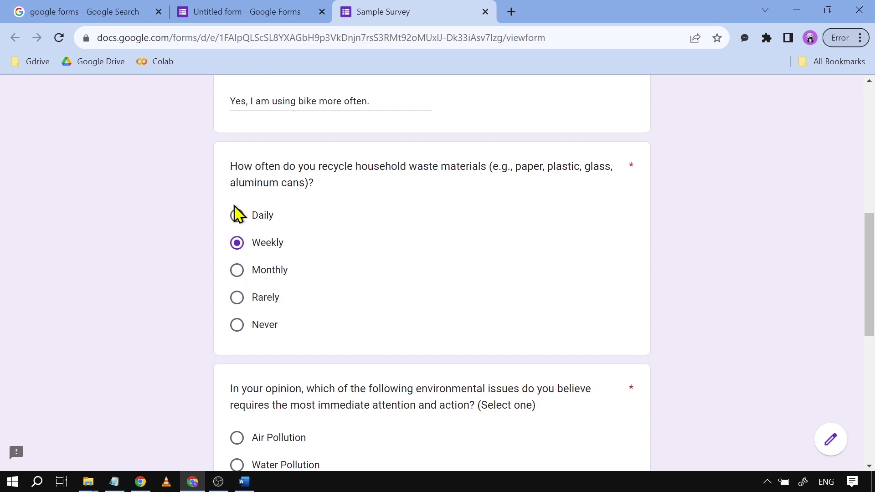
scroll(268, 245, down, 4)
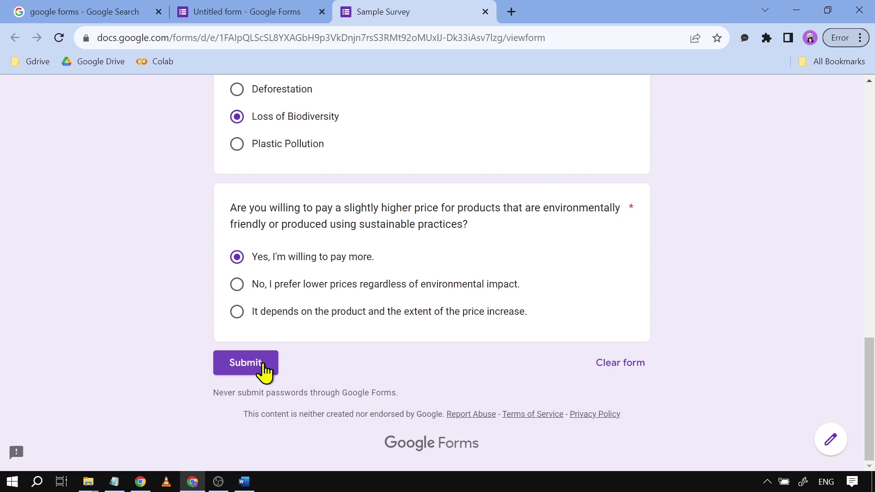
Submit the test response, then close the preview tab to return to the editor.
click(263, 363)
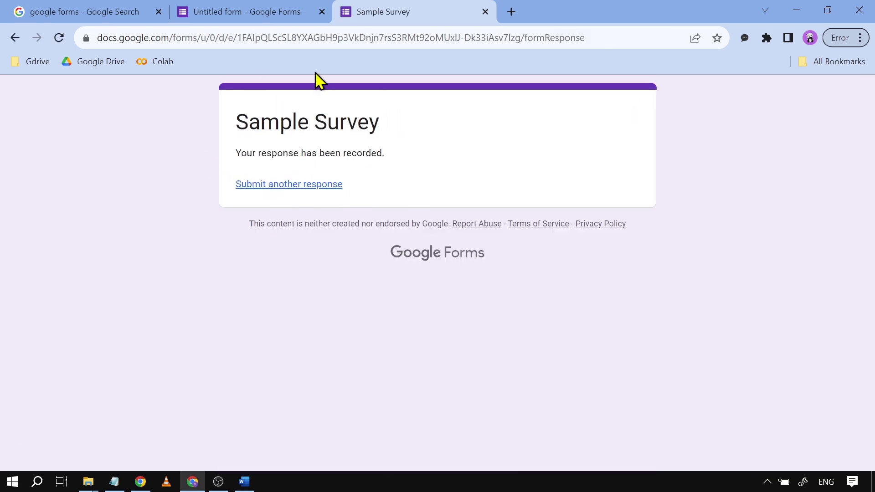
click(297, 185)
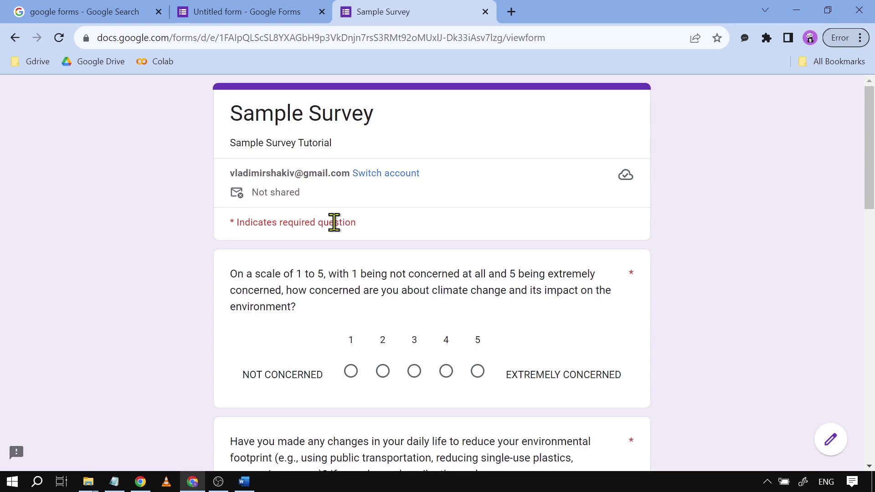
scroll(334, 222, down, 3)
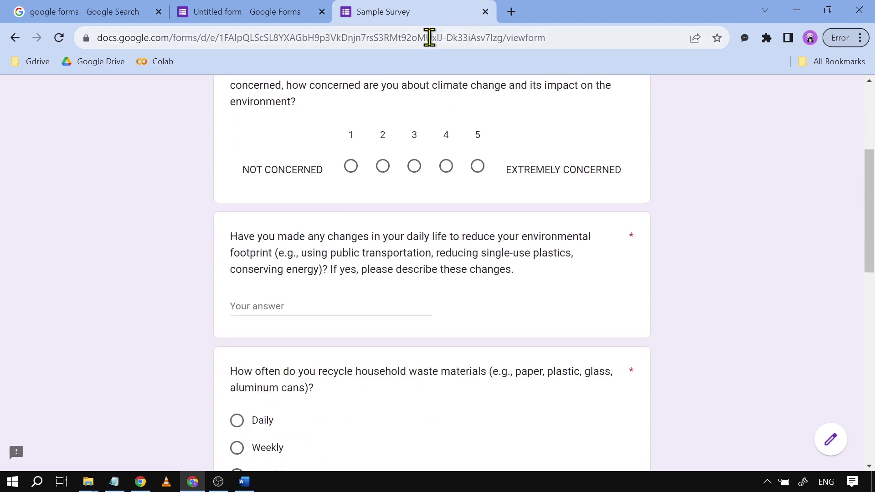
key(ctrl+w)
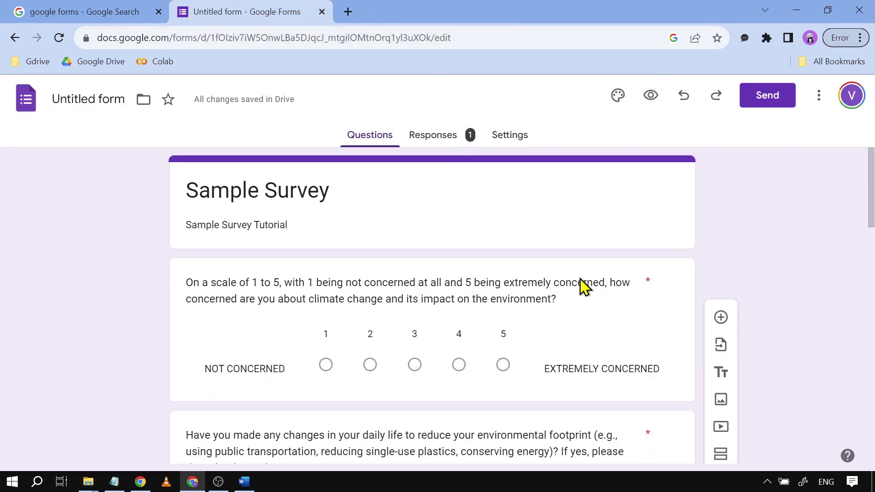
In the form's Responses settings, collect Verified email addresses.
click(520, 144)
scroll(386, 210, down, 1)
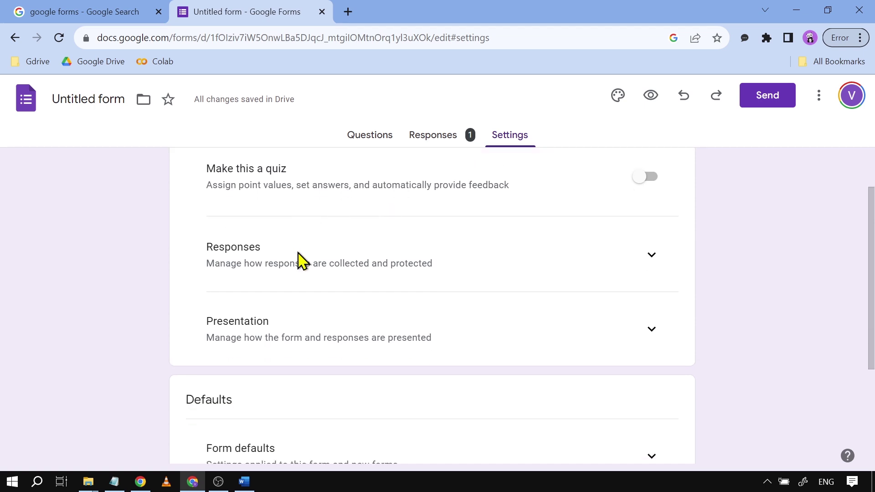
click(639, 258)
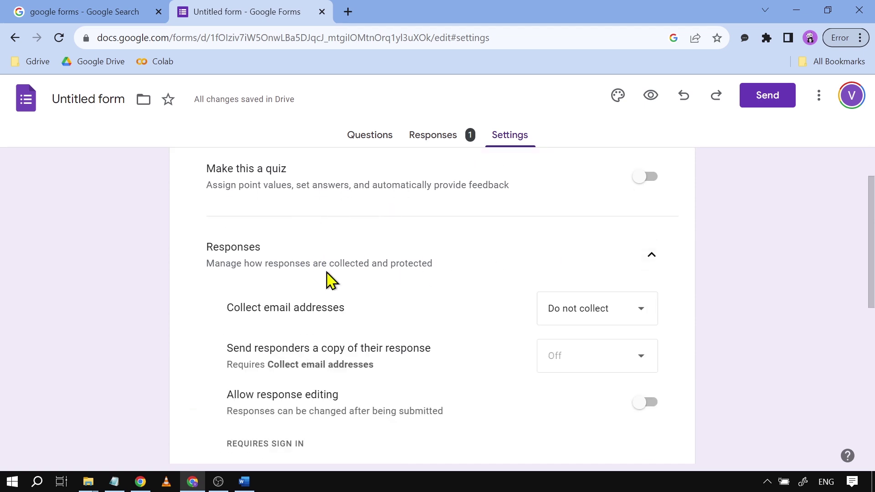
scroll(337, 280, down, 1)
drag(280, 239, 364, 238)
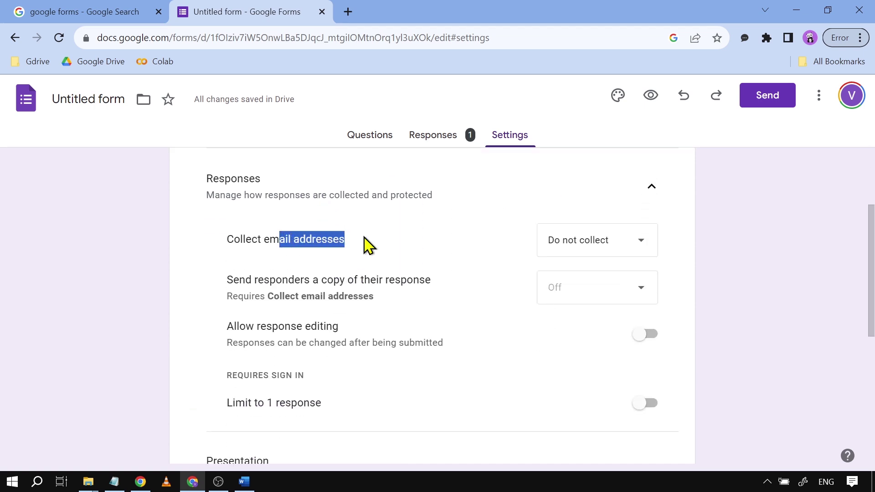
click(550, 243)
click(595, 273)
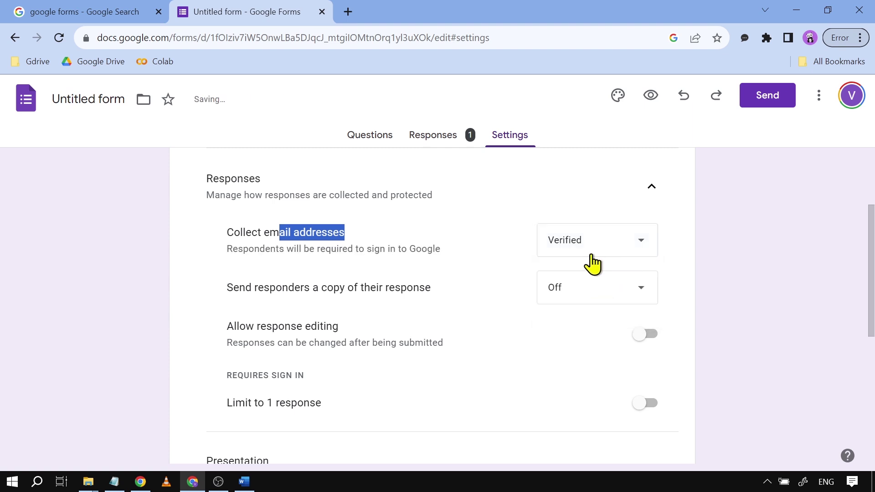
scroll(504, 252, down, 1)
click(279, 234)
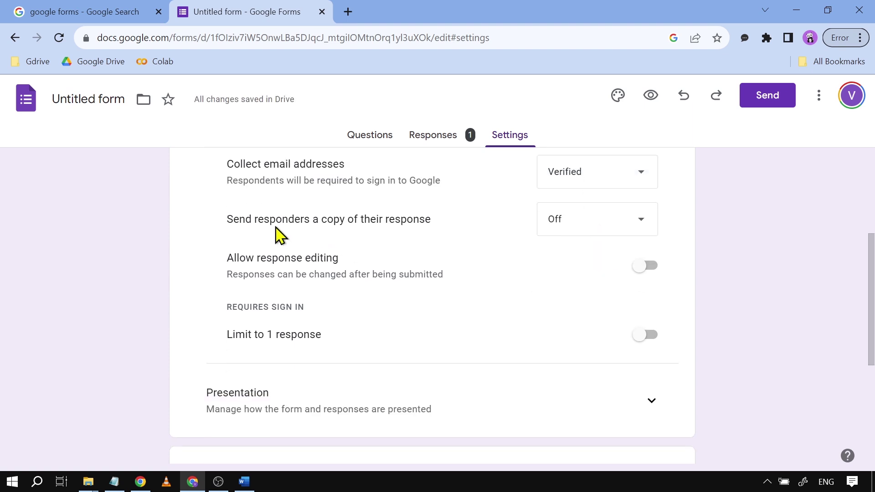
Turn on Allow response editing and Limit to 1 response.
drag(296, 259, 616, 275)
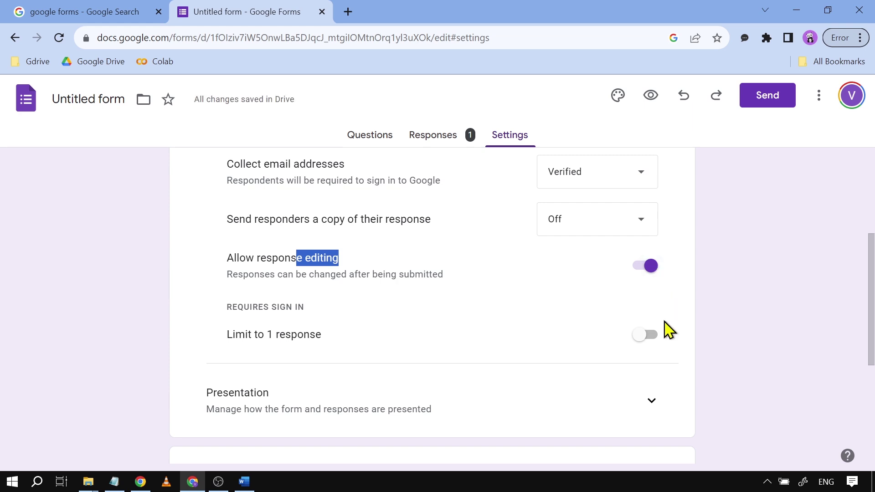
click(651, 342)
drag(217, 344, 348, 346)
click(347, 342)
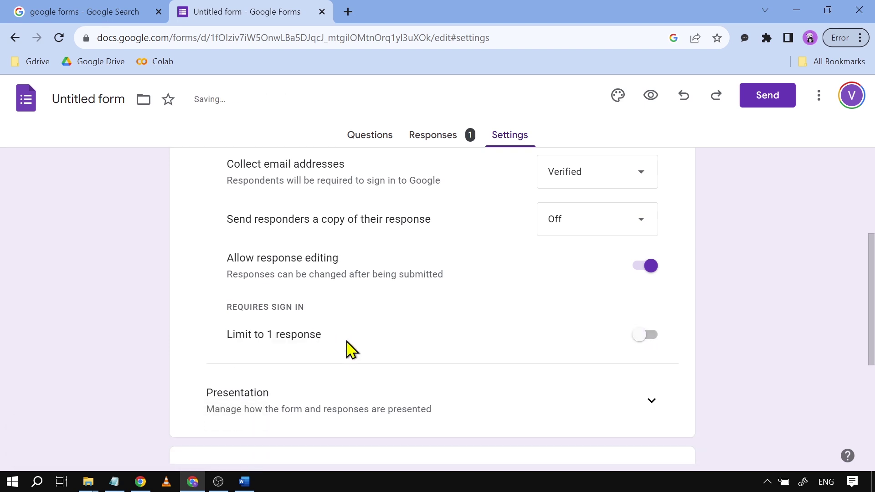
click(648, 343)
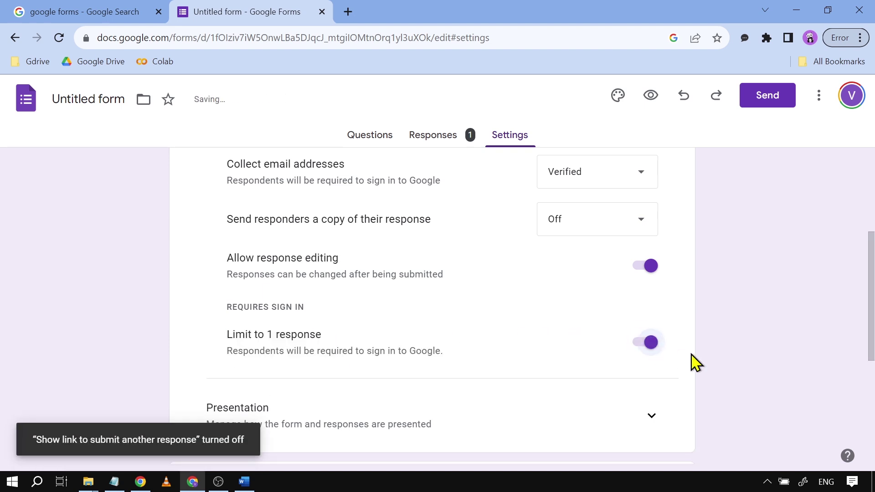
scroll(694, 362, down, 3)
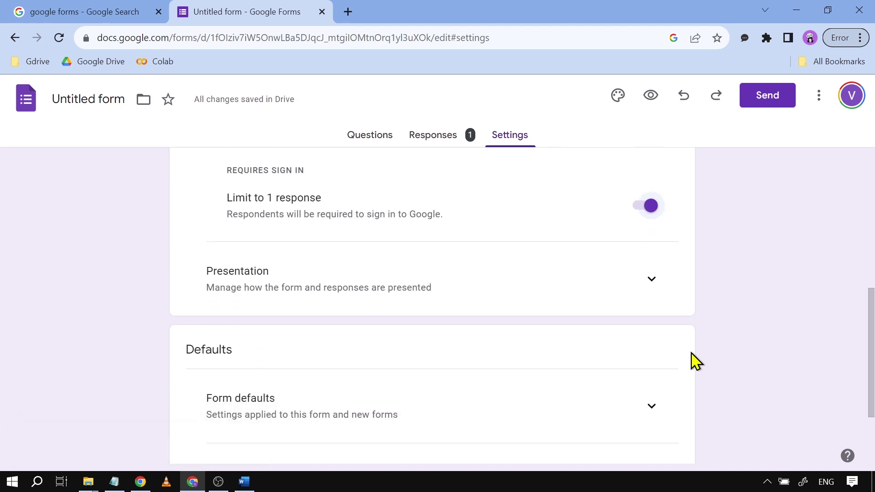
scroll(694, 362, down, 3)
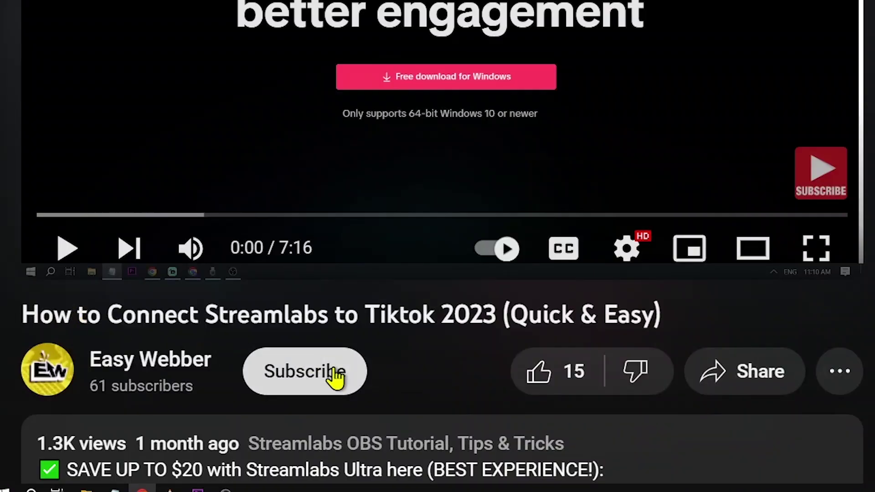
Subscribe to the YouTube video's channel and like the video.
click(334, 372)
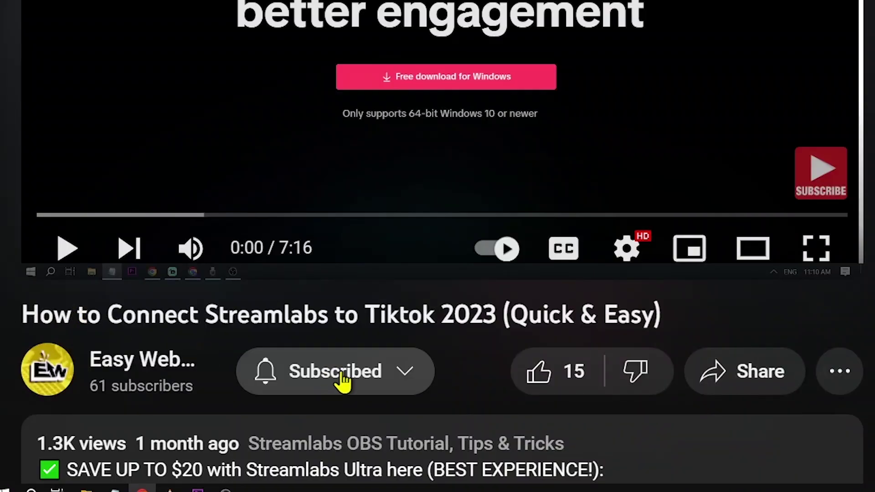
click(405, 371)
click(373, 184)
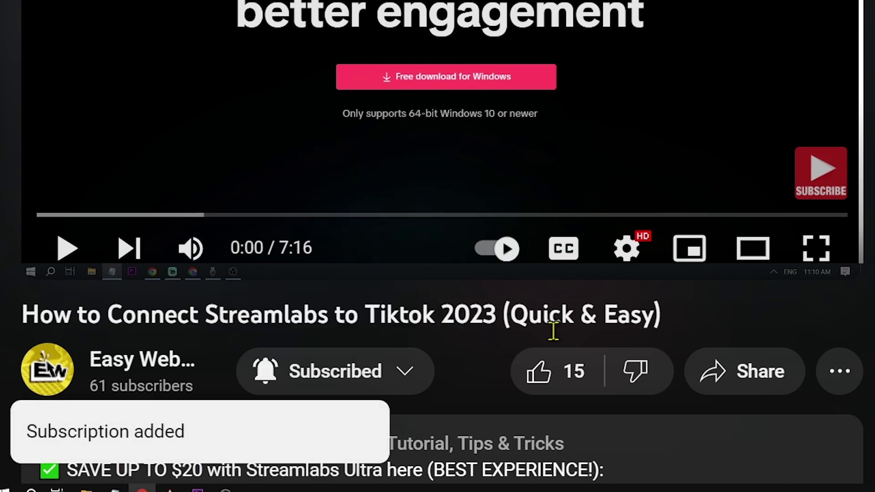
click(575, 379)
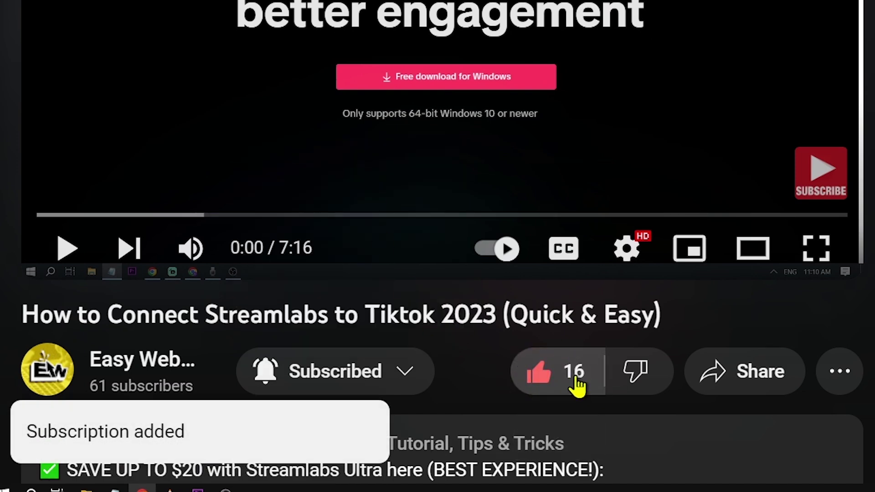